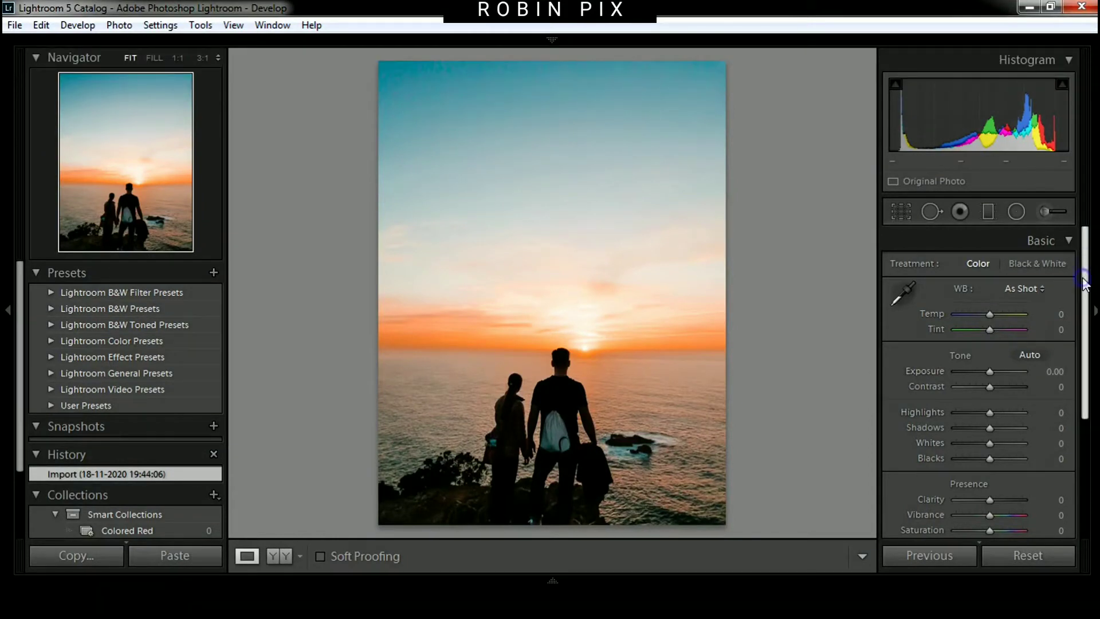
- Set white balance to Temp -12 and Tint +17, and exposure to -0.24
scroll(1089, 297, down, 1)
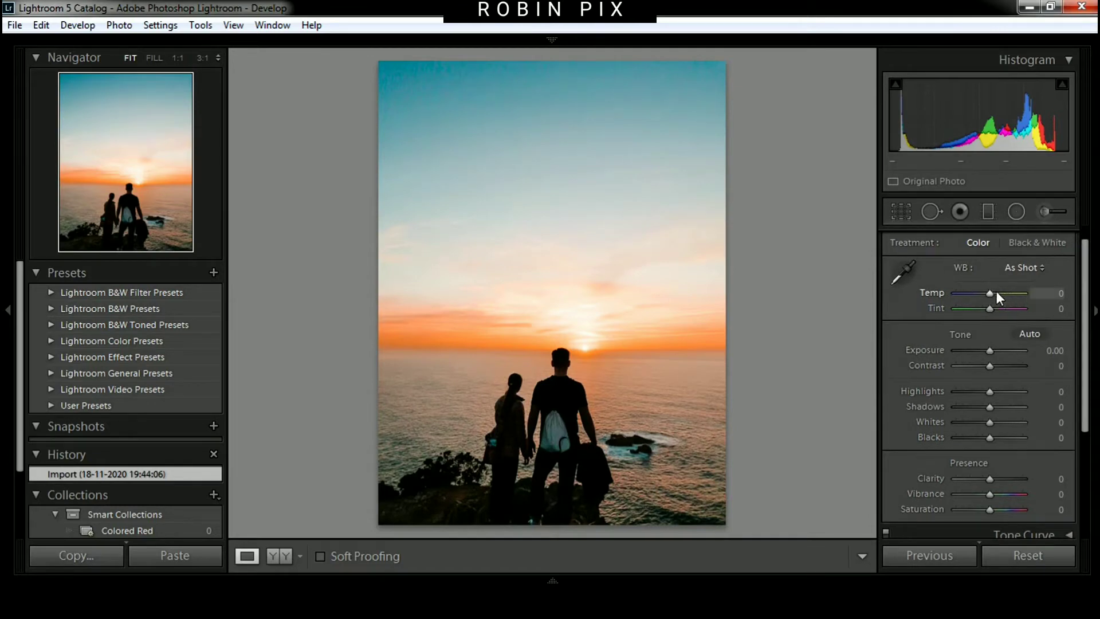
mouse_move(994, 294)
mouse_down()
mouse_move(982, 312)
mouse_move(995, 311)
mouse_up()
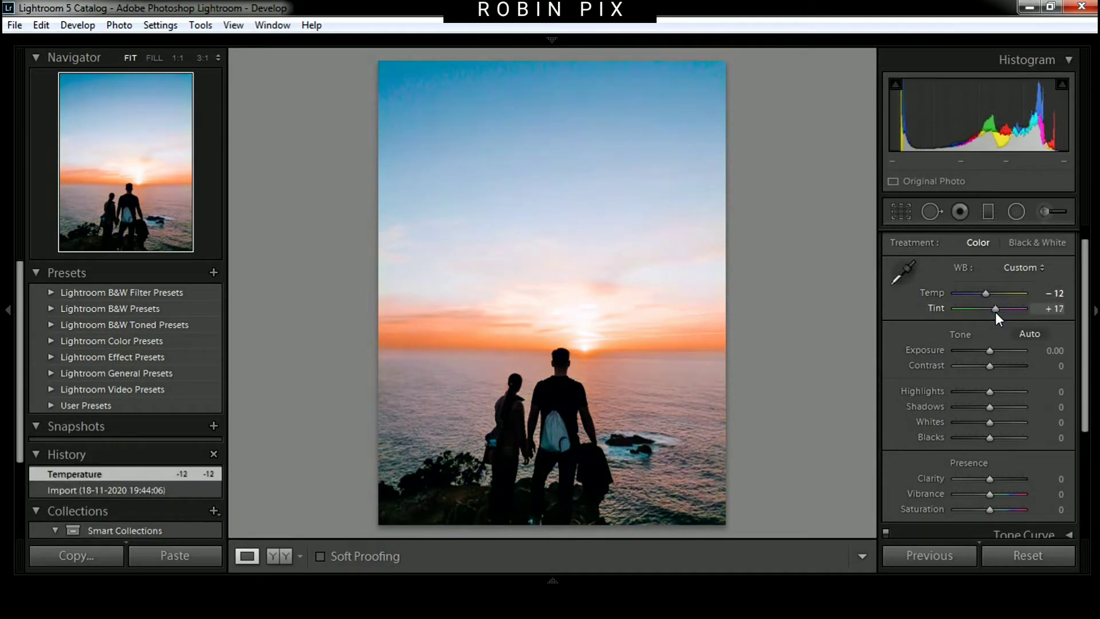
mouse_move(992, 349)
mouse_down()
mouse_move(1001, 353)
mouse_move(989, 356)
mouse_up()
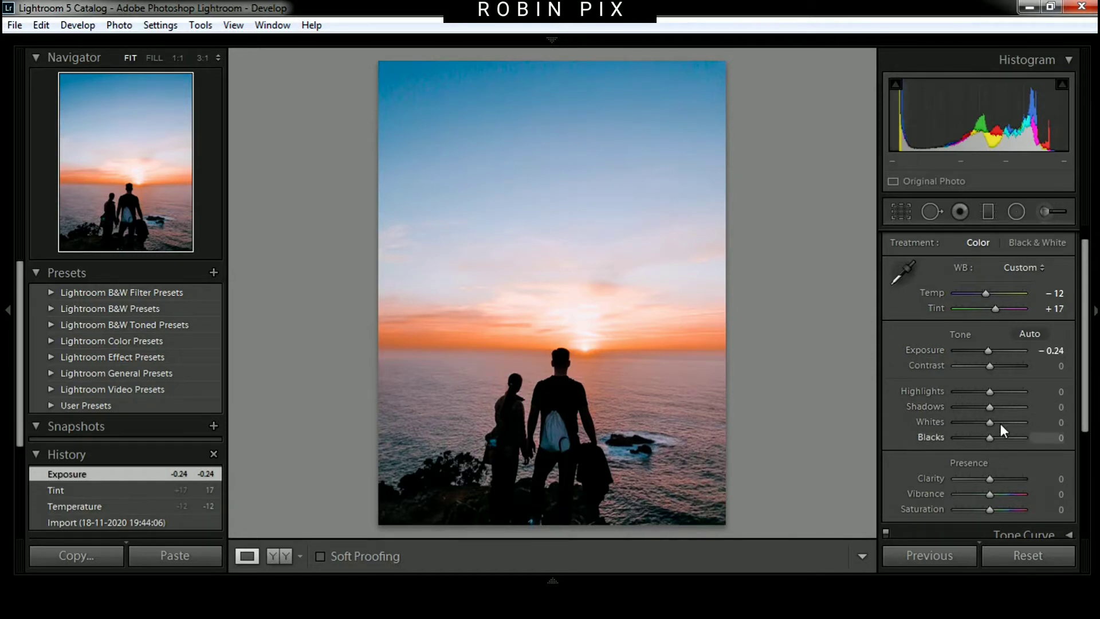
- Set tone to Contrast +17, Highlights -100, Shadows +17, Whites -57 and Blacks -17
drag(989, 366, 994, 368)
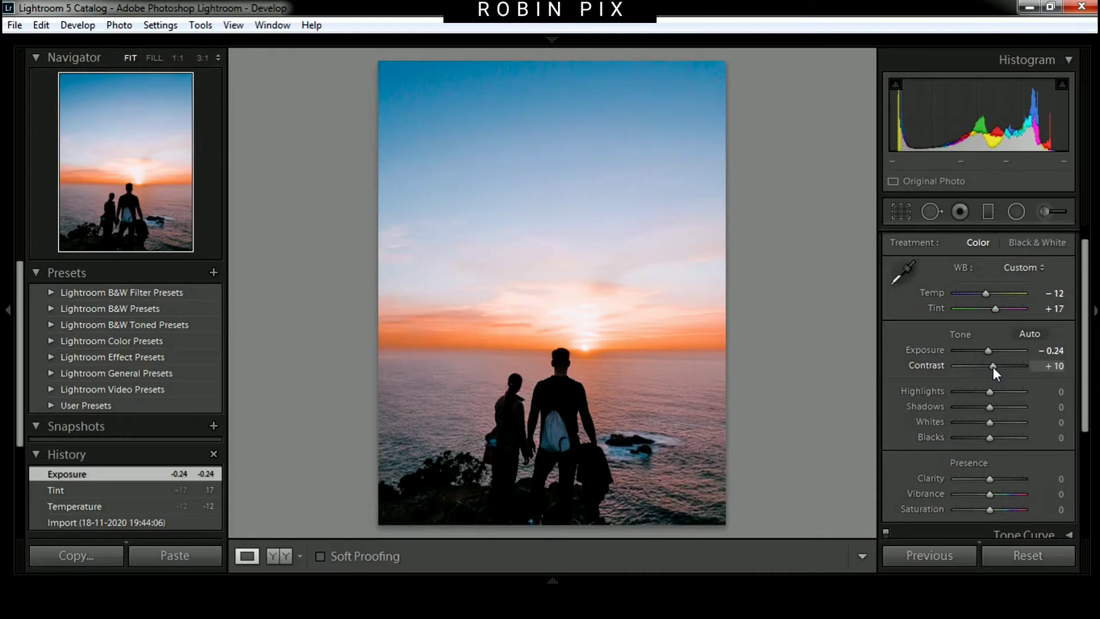
mouse_move(994, 366)
mouse_down()
mouse_move(984, 366)
mouse_move(1000, 376)
mouse_up()
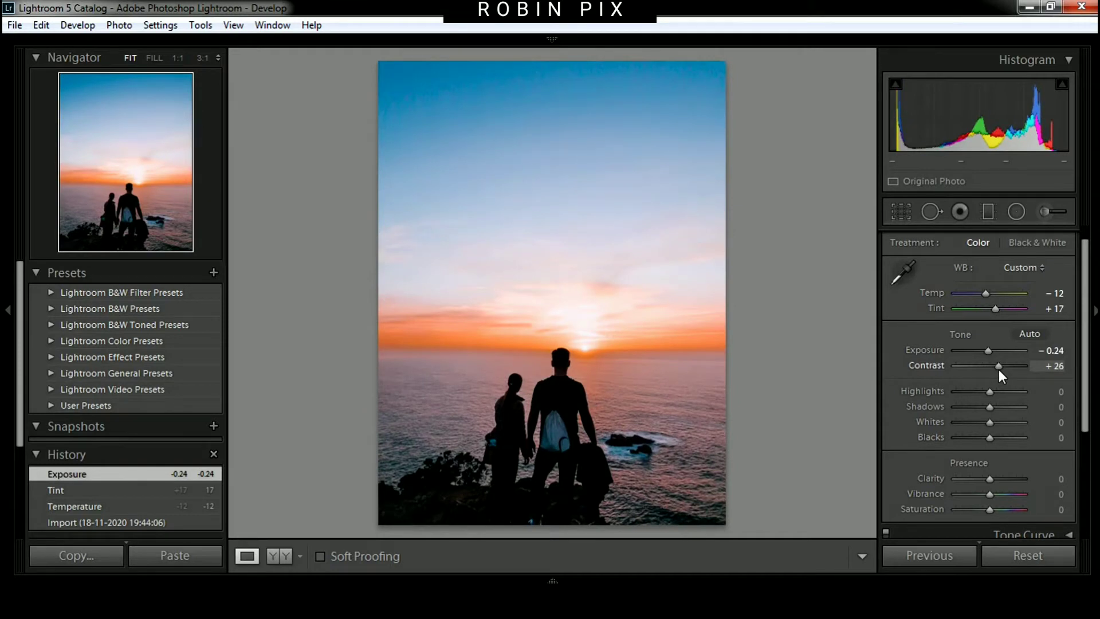
mouse_move(998, 369)
mouse_down()
mouse_move(992, 393)
mouse_move(972, 395)
mouse_move(998, 394)
mouse_move(940, 405)
mouse_move(1010, 405)
mouse_move(951, 412)
mouse_move(997, 413)
mouse_move(974, 428)
mouse_move(998, 429)
mouse_move(973, 430)
mouse_move(1012, 435)
mouse_move(983, 438)
mouse_up()
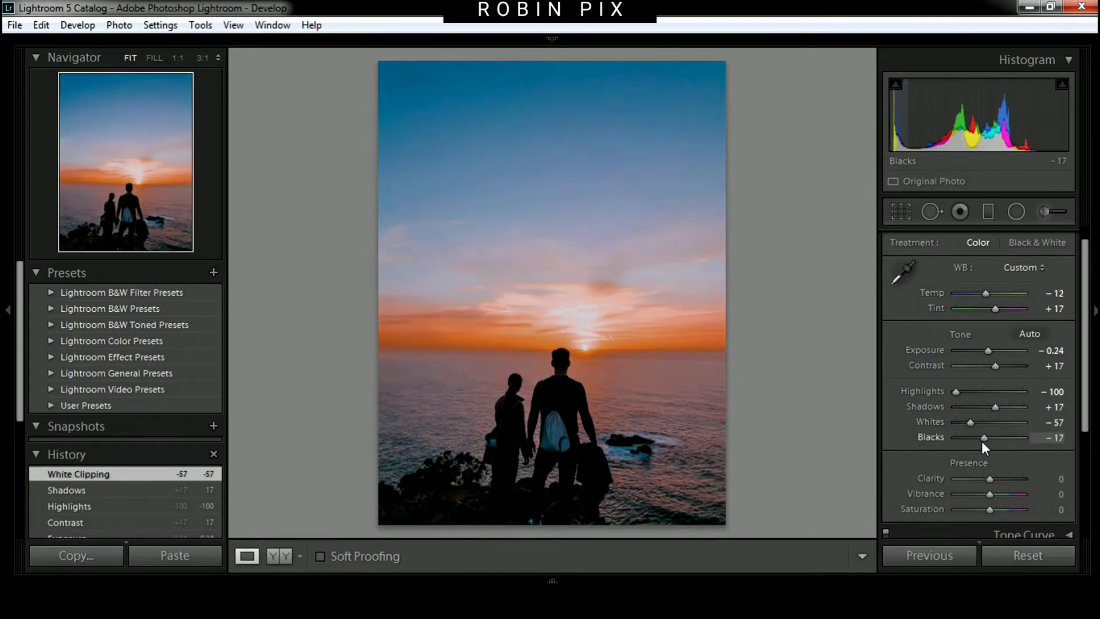
click(1093, 435)
click(1095, 311)
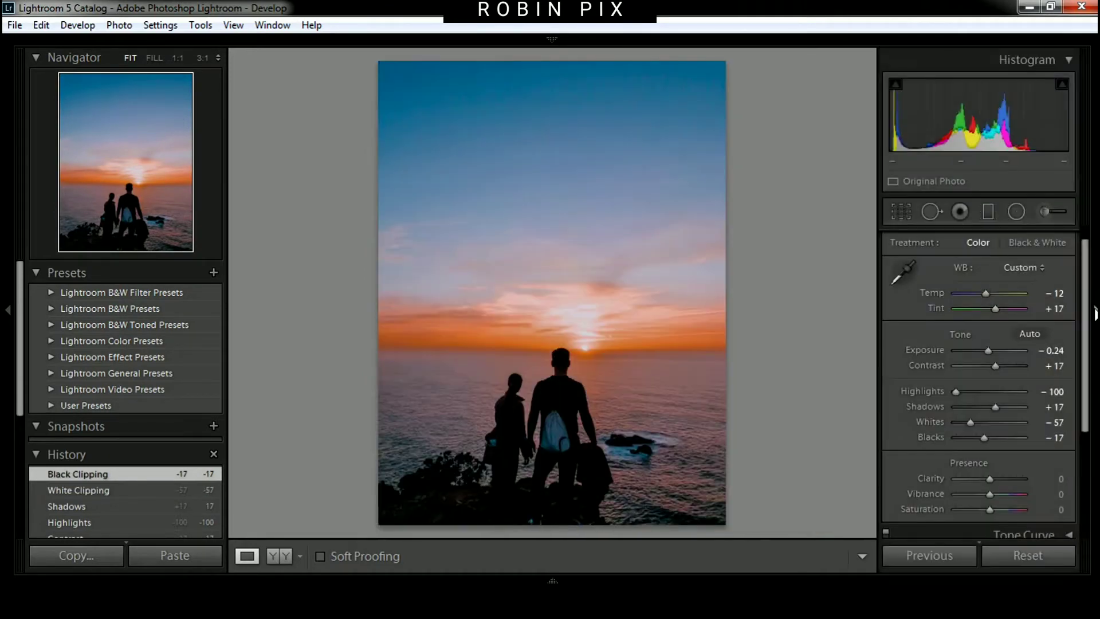
- Set Presence to Clarity +29, Vibrance +21 and Saturation +17
scroll(1084, 393, down, 2)
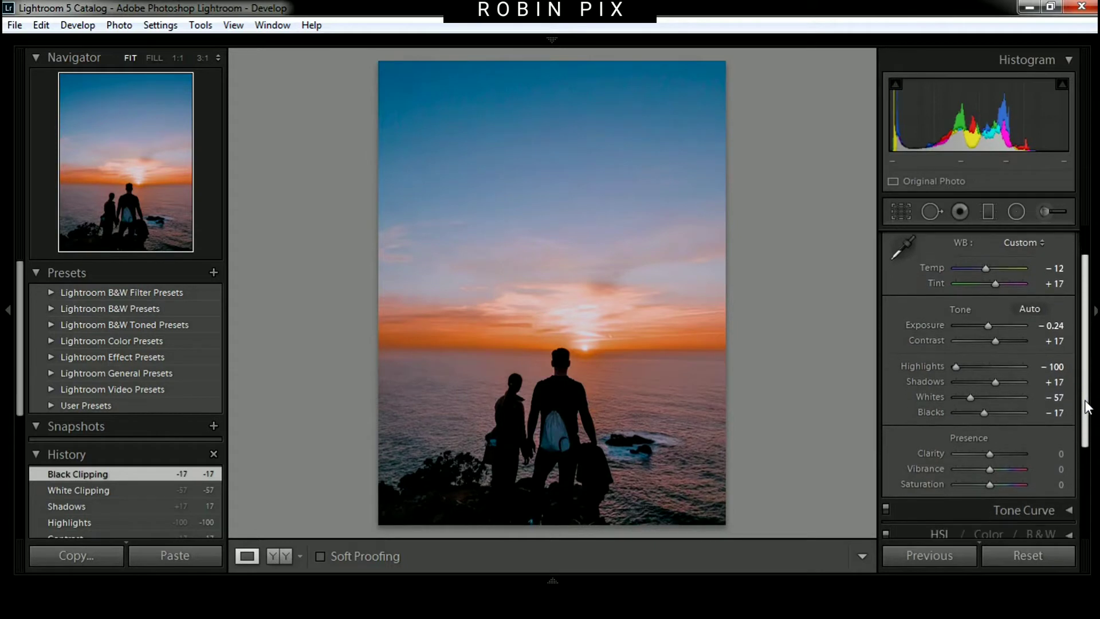
scroll(1082, 383, down, 3)
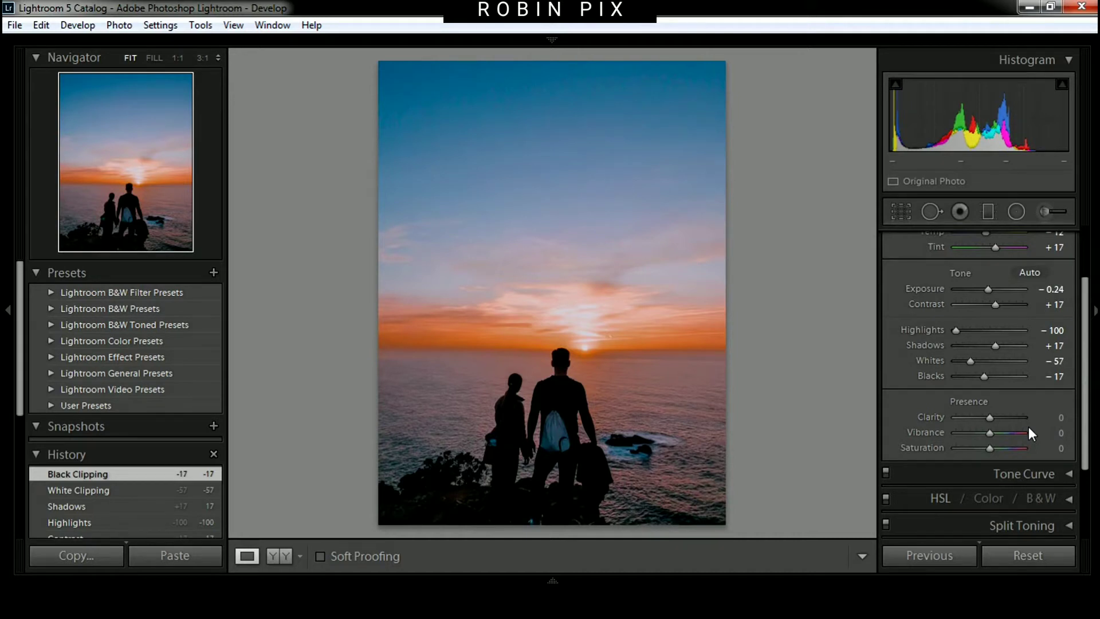
mouse_move(990, 417)
mouse_down()
mouse_move(974, 428)
mouse_move(1019, 435)
mouse_move(973, 439)
mouse_move(1002, 438)
mouse_move(989, 449)
mouse_up()
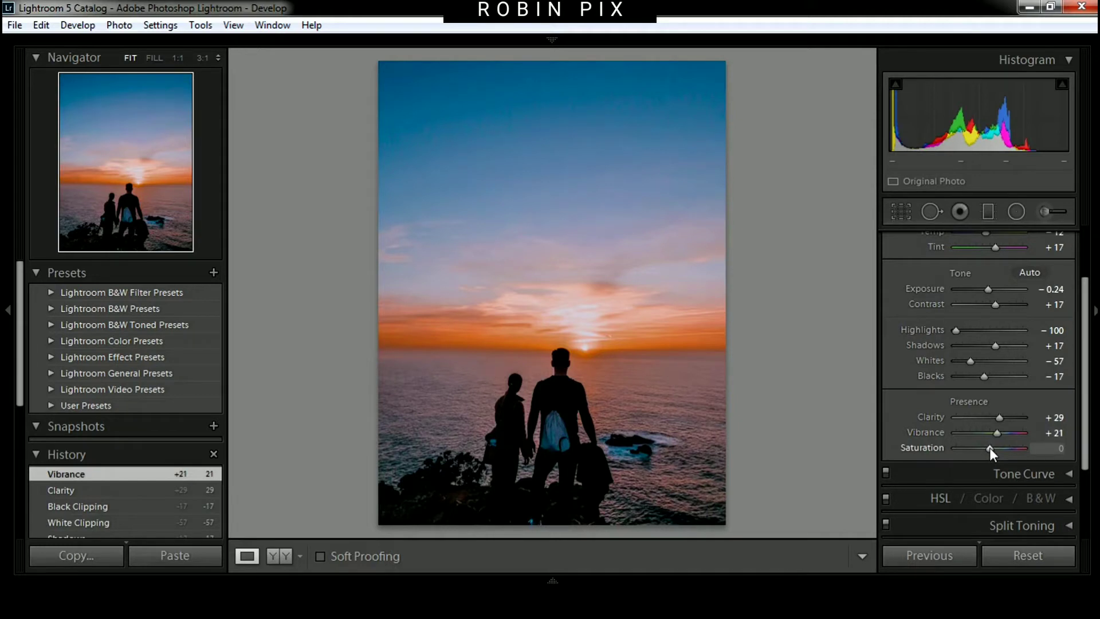
mouse_move(994, 448)
mouse_down()
mouse_move(979, 450)
mouse_move(1014, 449)
mouse_move(995, 452)
mouse_up()
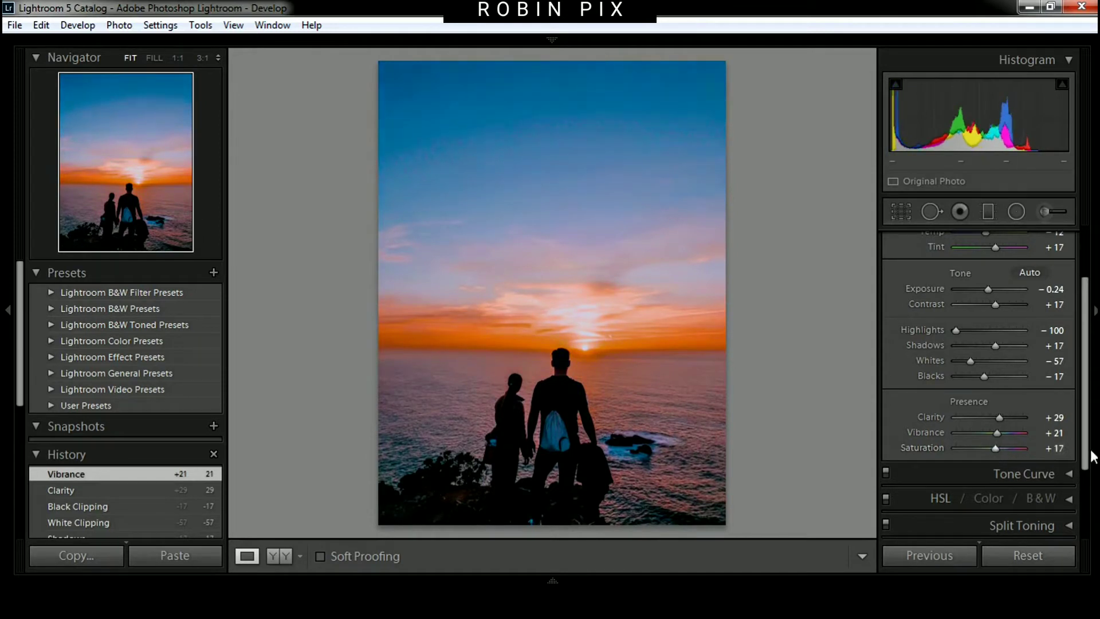
scroll(1085, 471, down, 2)
scroll(1084, 471, down, 4)
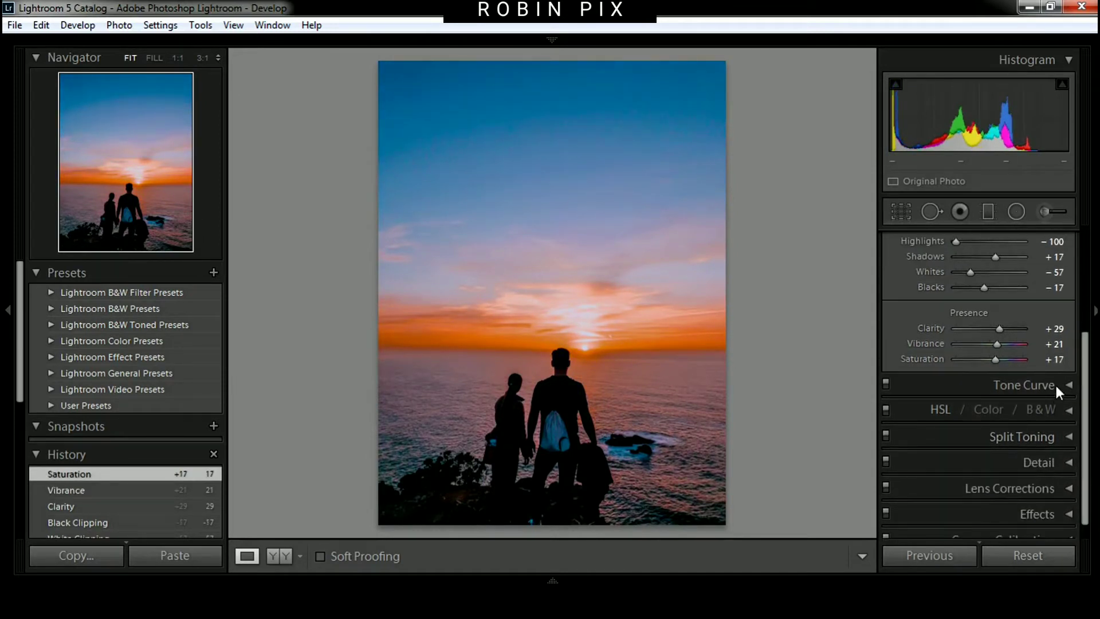
- Set the Tone Curve regions to Highlights +7, Lights +11, Darks +9 and Shadows +3
click(1057, 386)
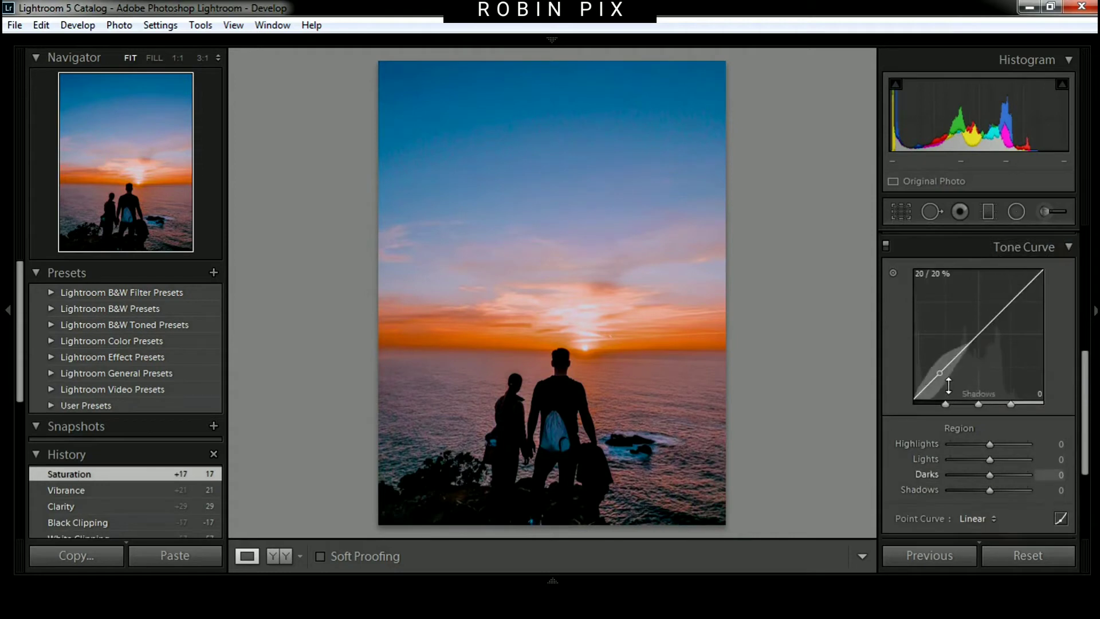
drag(915, 398, 915, 378)
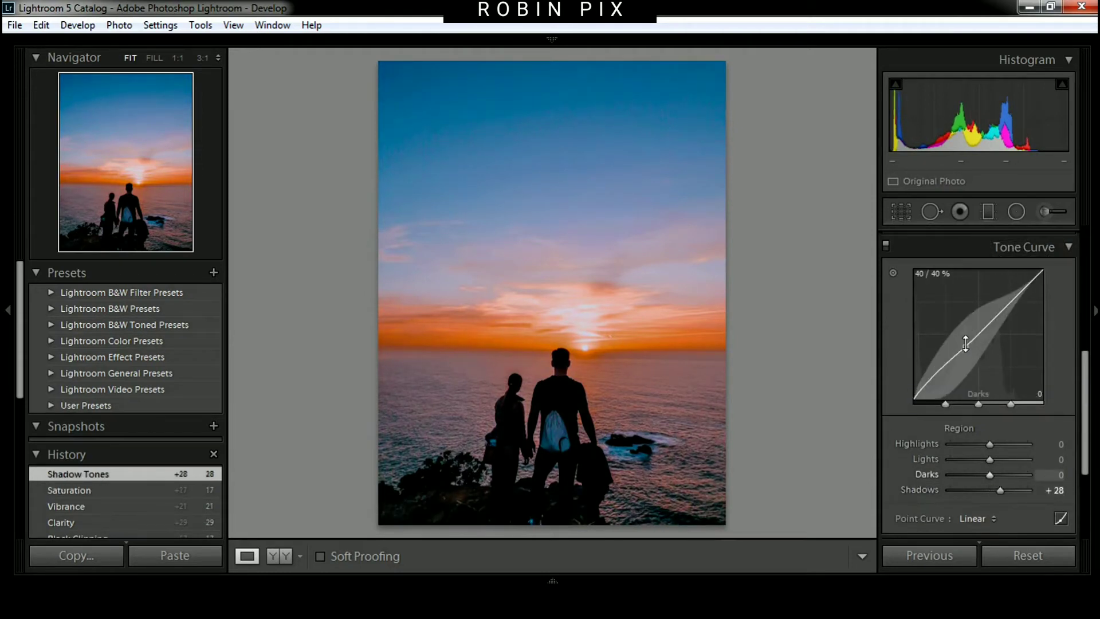
drag(965, 344, 965, 348)
drag(1014, 295, 1019, 310)
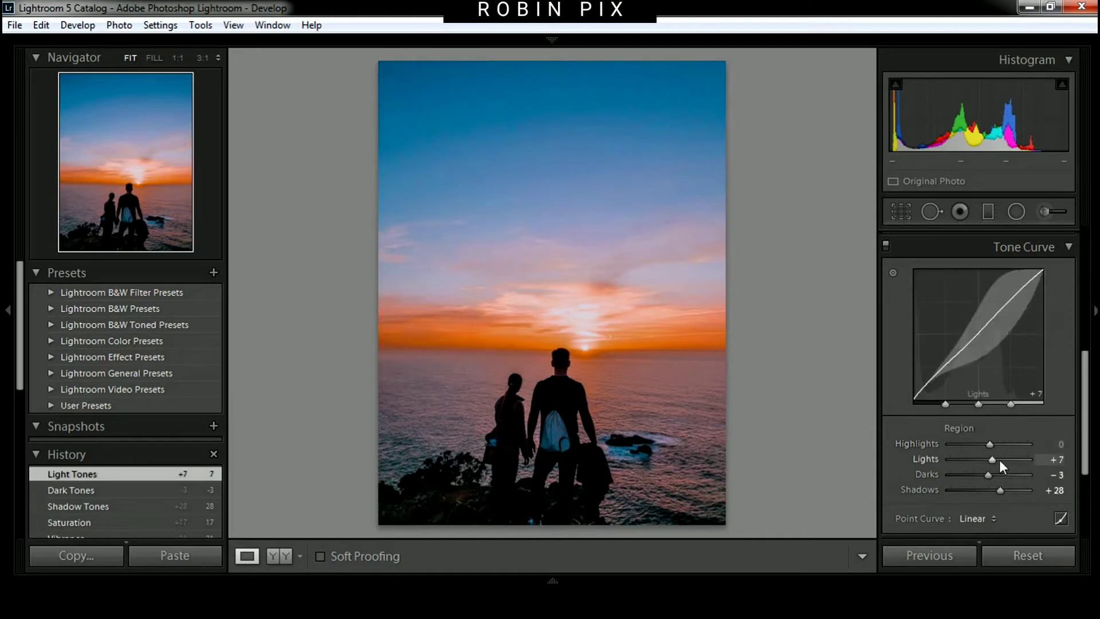
mouse_move(987, 442)
mouse_down()
mouse_move(1000, 465)
mouse_move(976, 476)
mouse_move(1003, 495)
mouse_move(991, 497)
mouse_up()
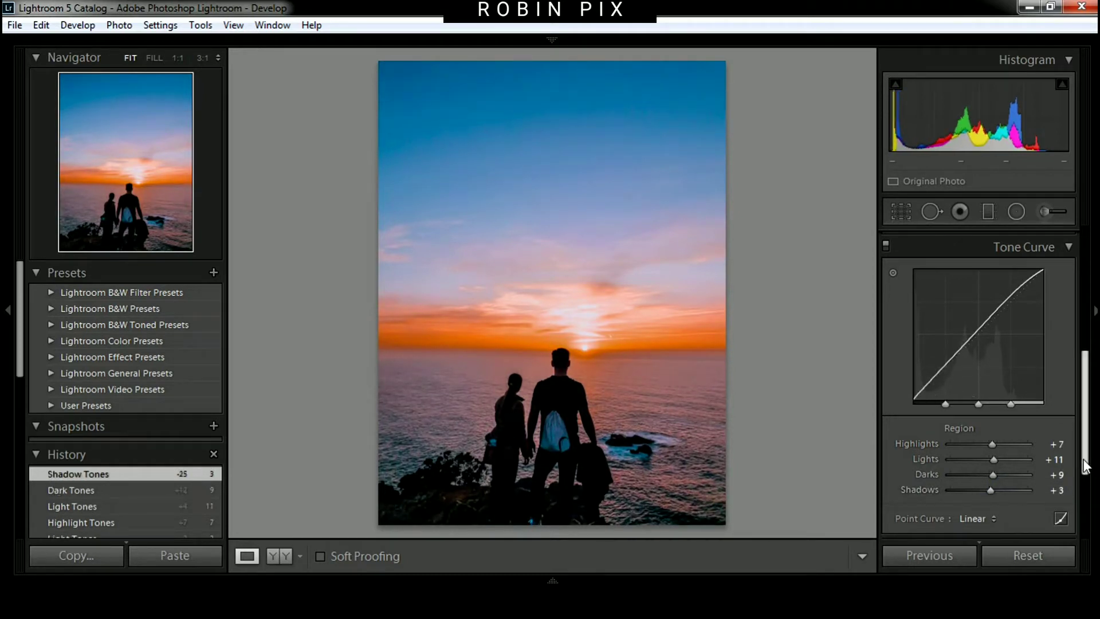
drag(1085, 464, 1088, 521)
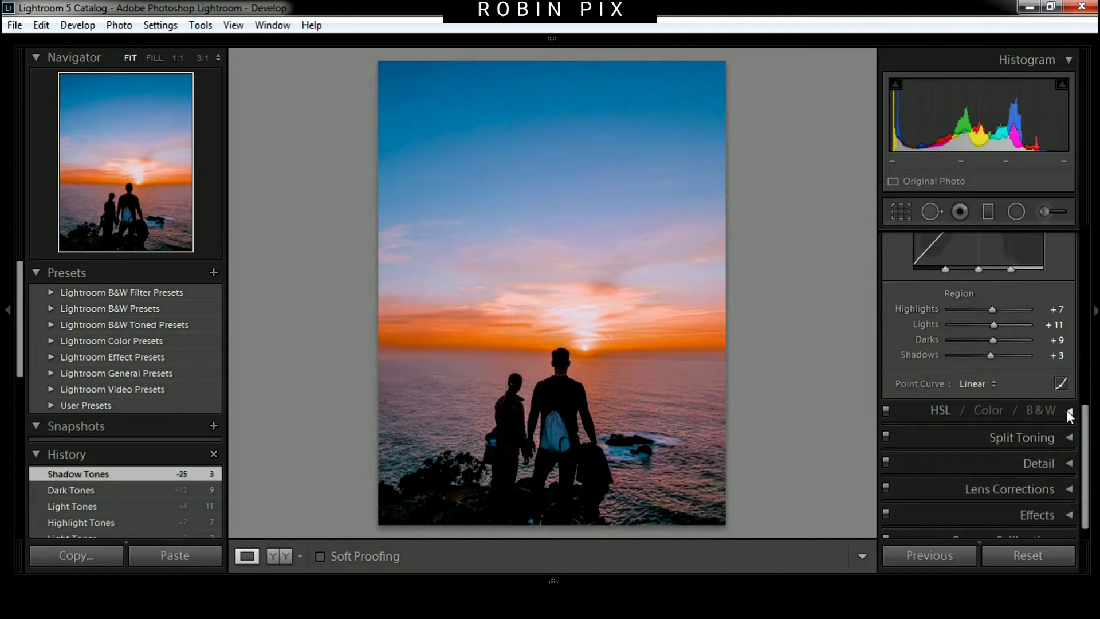
- Set HSL hues: Red -33, Orange -27, Yellow -24, Green -100, Aqua +82, Blue -16, Purple +53, Magenta +27
click(1067, 410)
mouse_move(989, 415)
mouse_down()
mouse_move(1016, 419)
mouse_move(967, 421)
mouse_move(1026, 429)
mouse_move(982, 438)
mouse_move(1018, 445)
mouse_move(967, 451)
mouse_move(983, 458)
mouse_up()
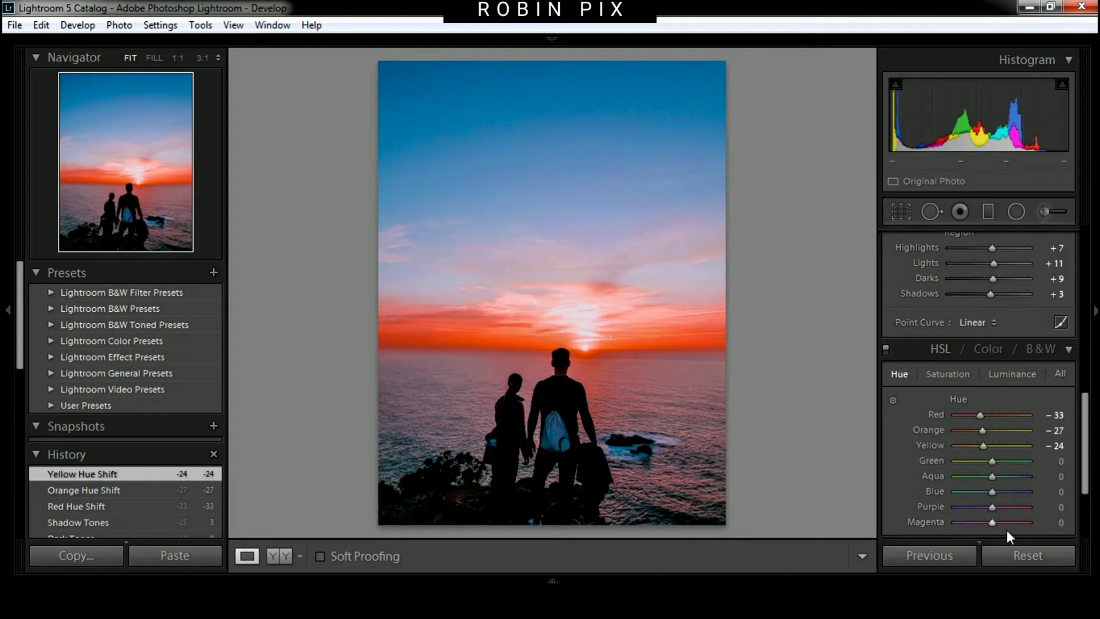
mouse_move(996, 461)
mouse_down()
mouse_move(1082, 477)
mouse_move(915, 493)
mouse_up()
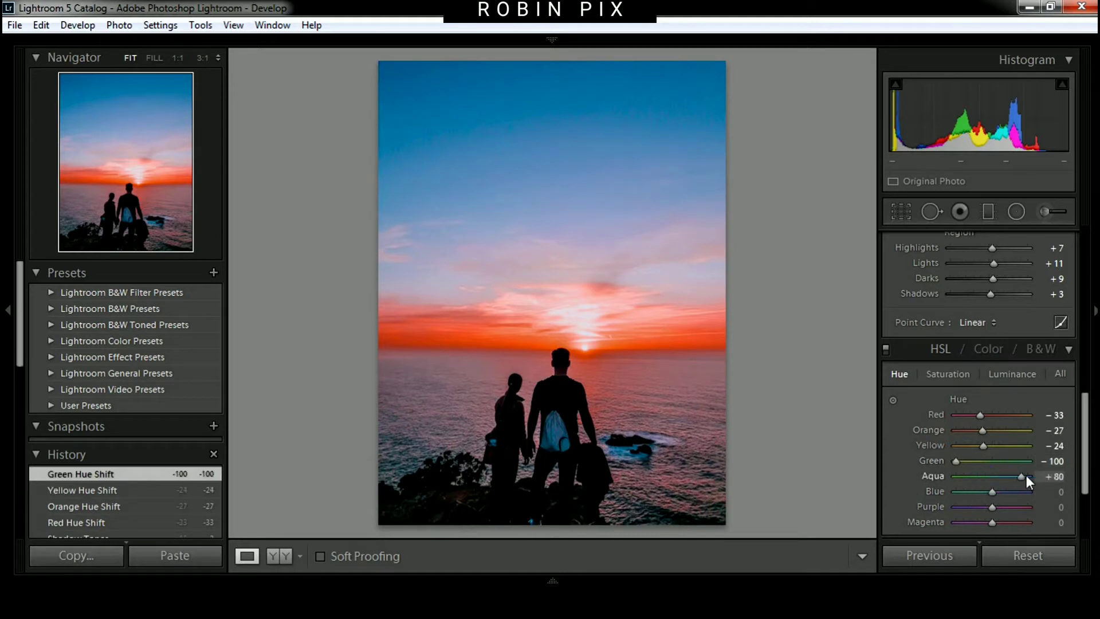
drag(1026, 475, 1073, 471)
mouse_move(1023, 478)
mouse_down()
mouse_move(982, 494)
mouse_move(1001, 506)
mouse_up()
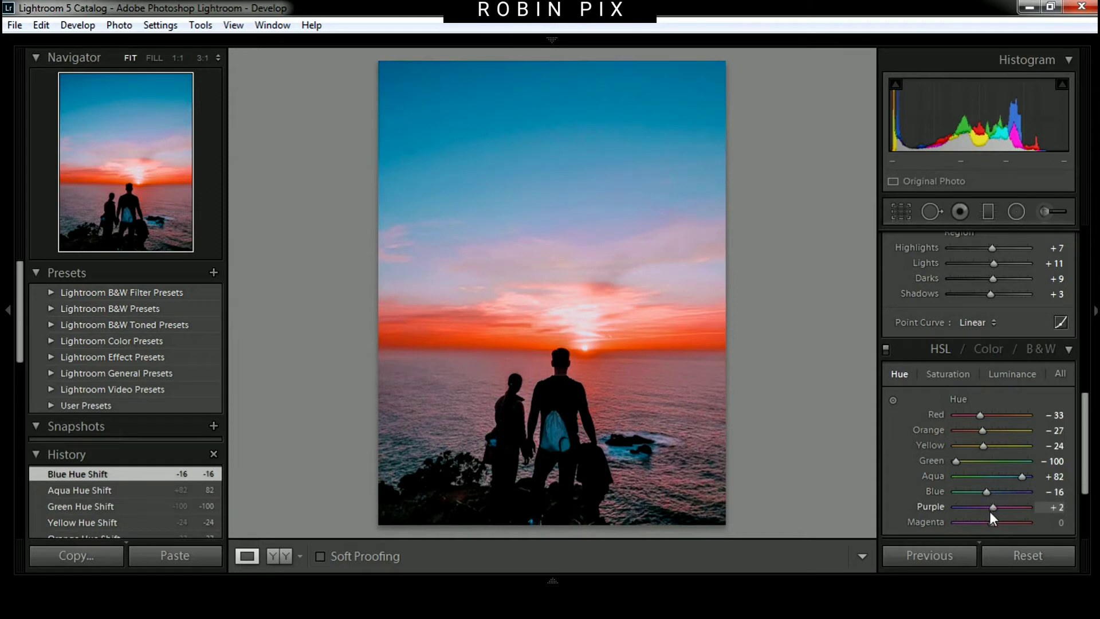
mouse_move(1001, 507)
mouse_down()
mouse_move(1016, 529)
mouse_move(976, 524)
mouse_up()
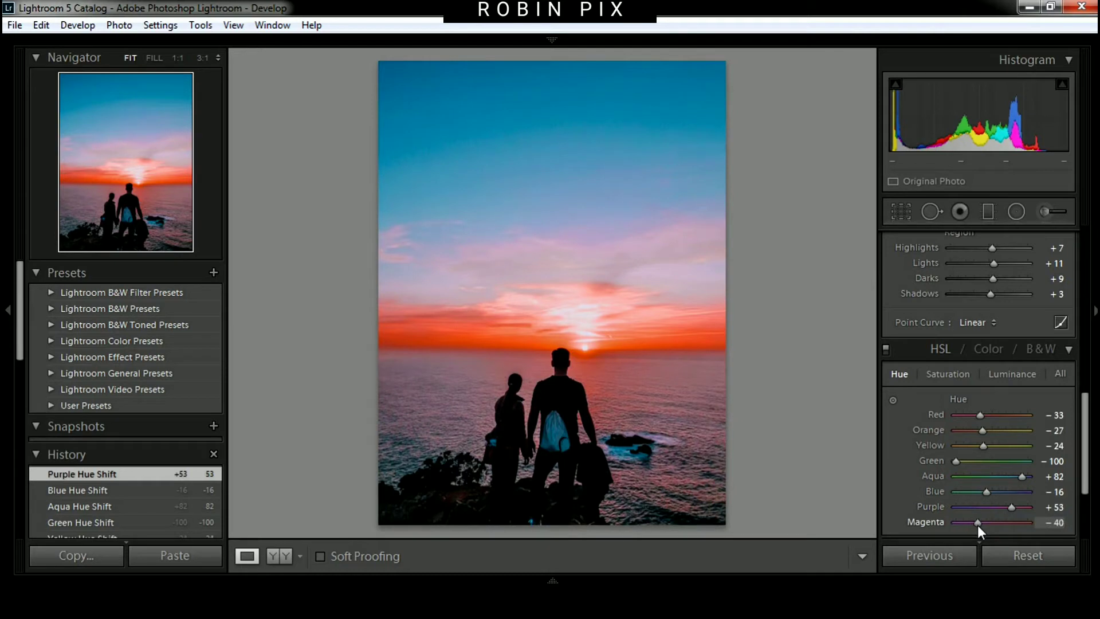
mouse_move(972, 528)
mouse_down()
mouse_move(1016, 535)
mouse_move(1002, 524)
mouse_up()
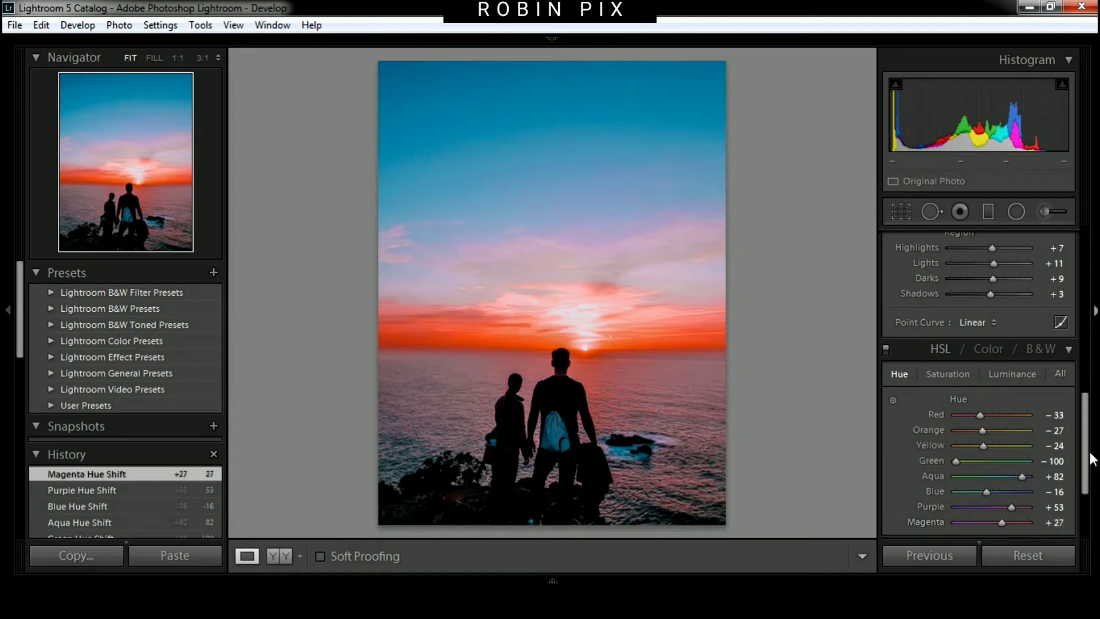
drag(1084, 454, 1090, 487)
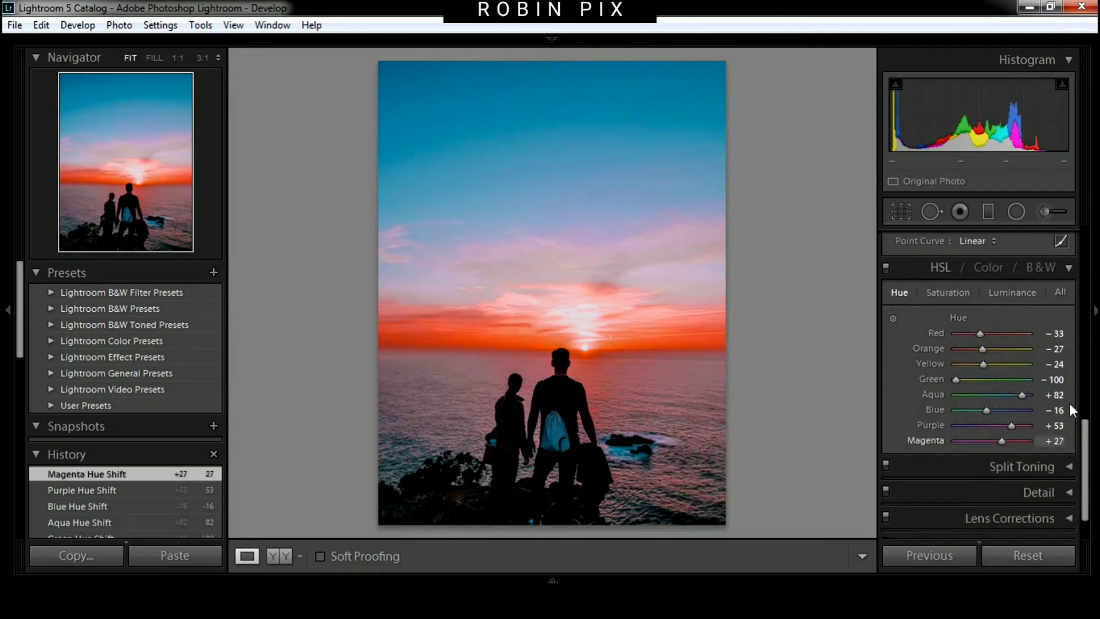
- Set HSL saturation to Green +20, Aqua -33, Blue -31 and Magenta +13
click(947, 292)
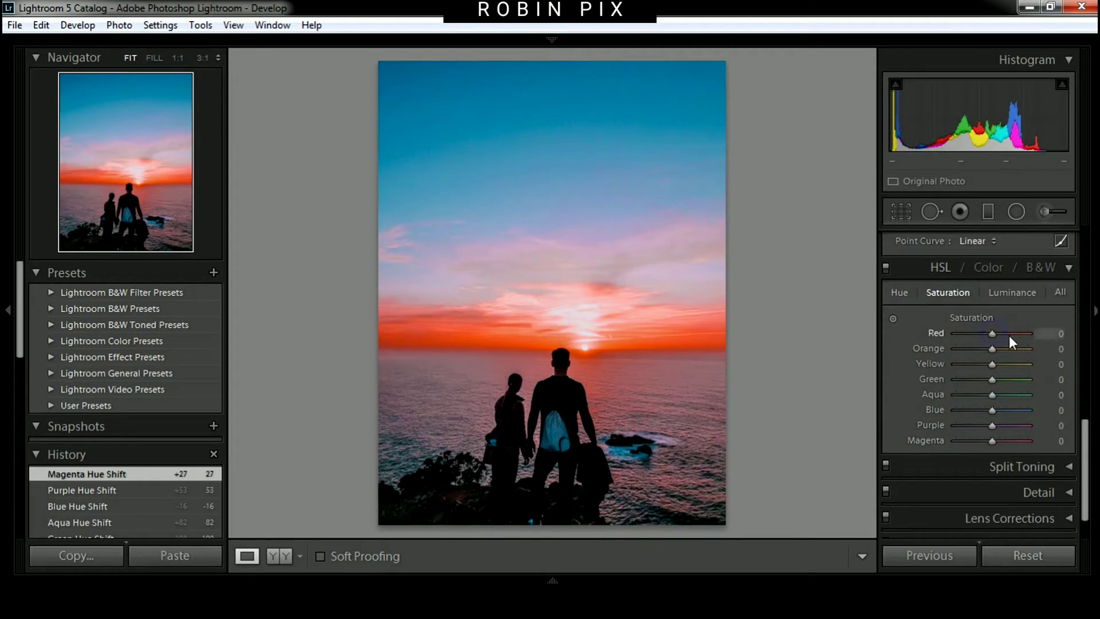
mouse_move(1009, 335)
mouse_down()
mouse_move(960, 349)
mouse_move(1026, 346)
mouse_move(988, 348)
mouse_move(1018, 365)
mouse_move(1001, 369)
mouse_up()
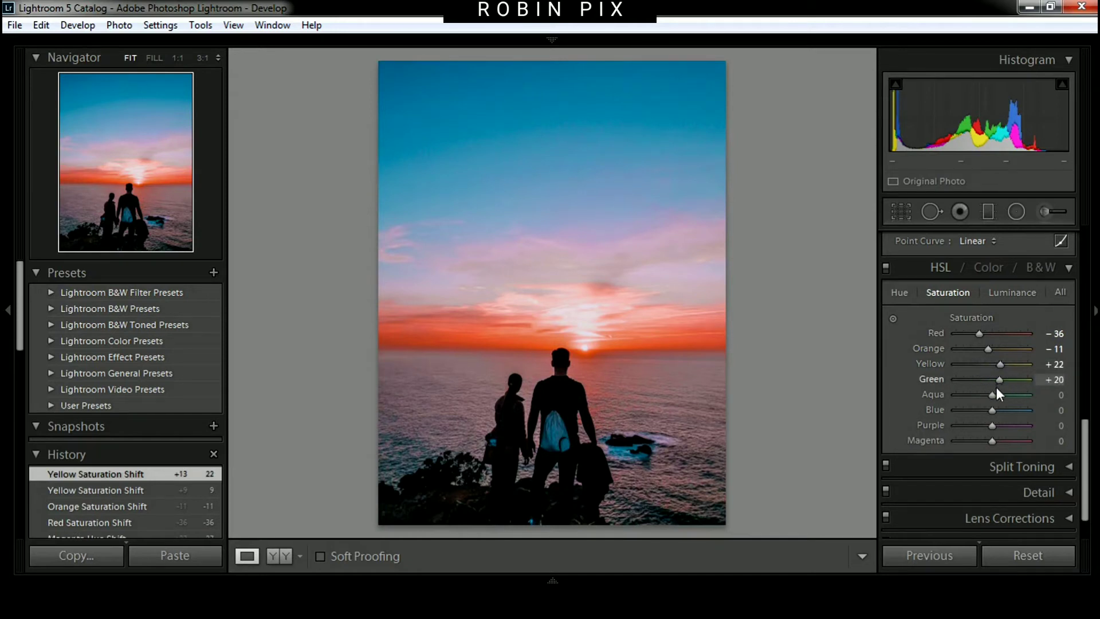
mouse_move(991, 384)
mouse_down()
mouse_move(999, 397)
mouse_move(984, 399)
mouse_up()
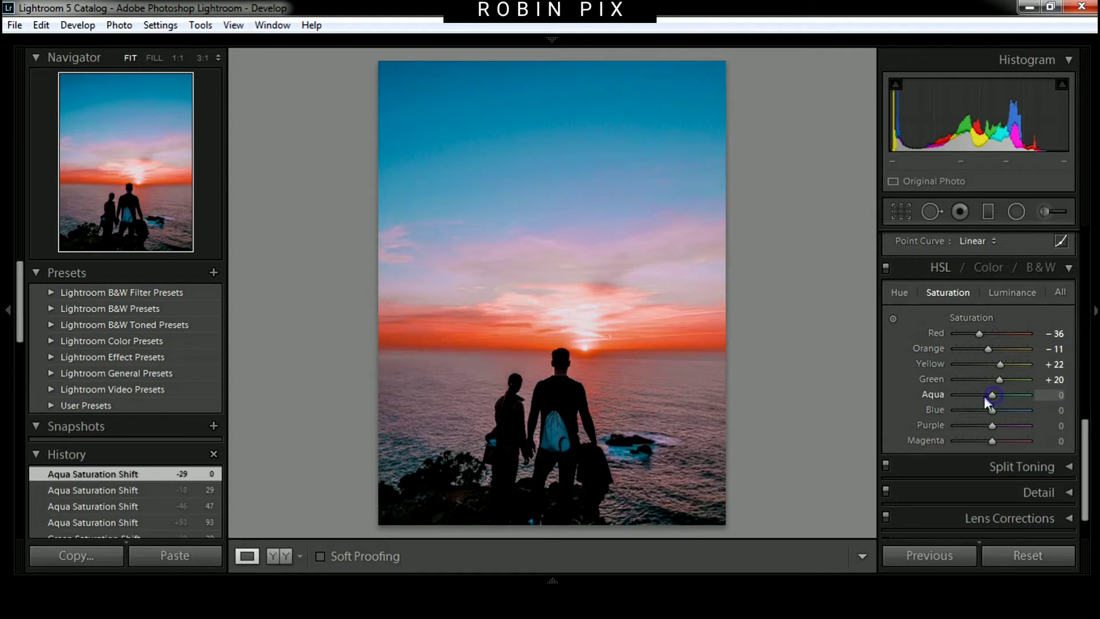
mouse_move(978, 400)
mouse_down()
mouse_move(1019, 399)
mouse_move(987, 400)
mouse_move(1014, 407)
mouse_move(979, 413)
mouse_move(1013, 441)
mouse_move(971, 443)
mouse_up()
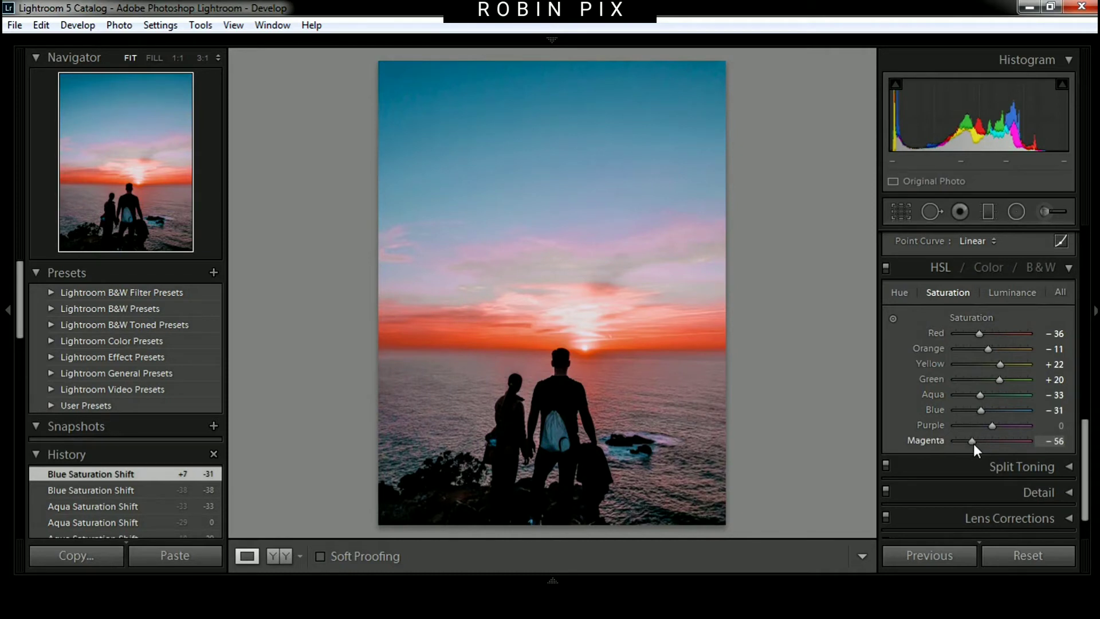
drag(974, 445, 998, 441)
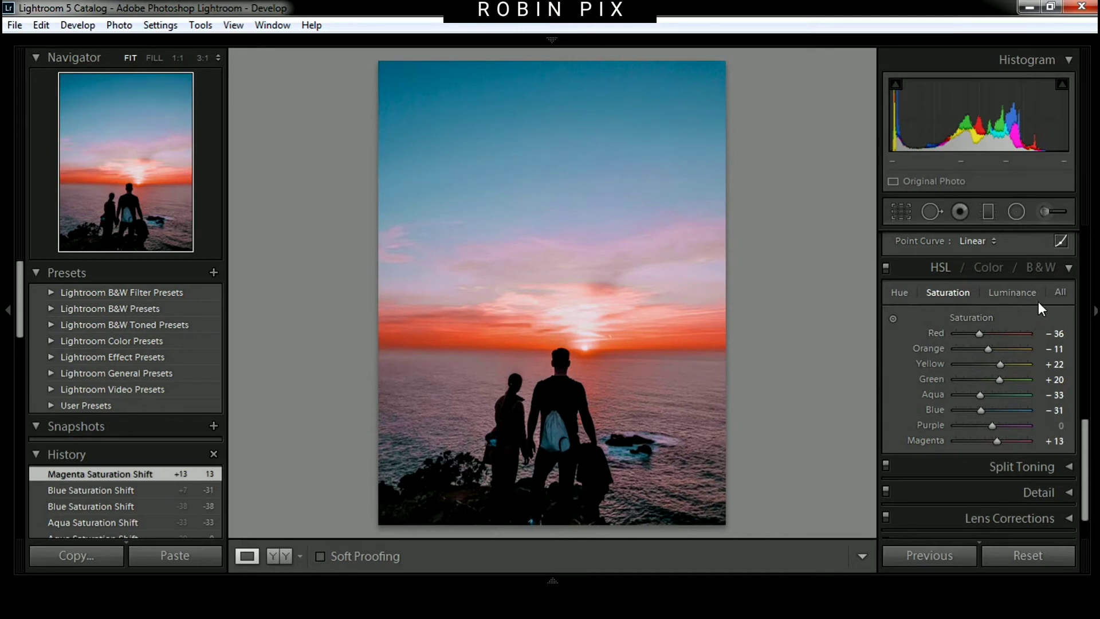
- Set HSL luminance to Red -2, Orange +7 and Yellow +16
click(1020, 293)
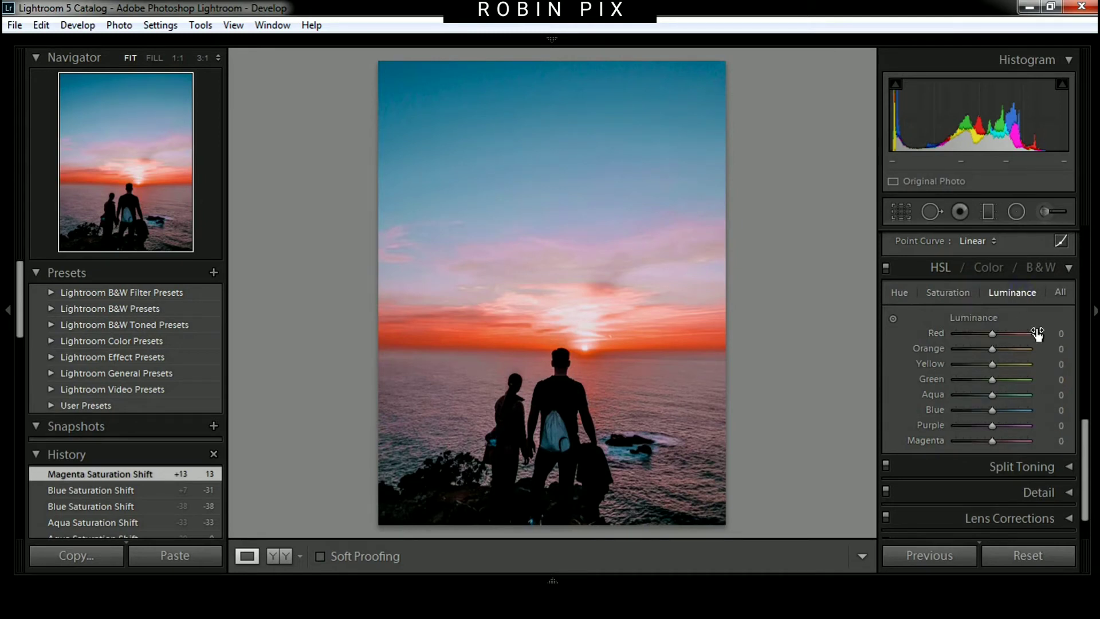
mouse_move(995, 332)
mouse_down()
mouse_move(1017, 336)
mouse_move(986, 339)
mouse_up()
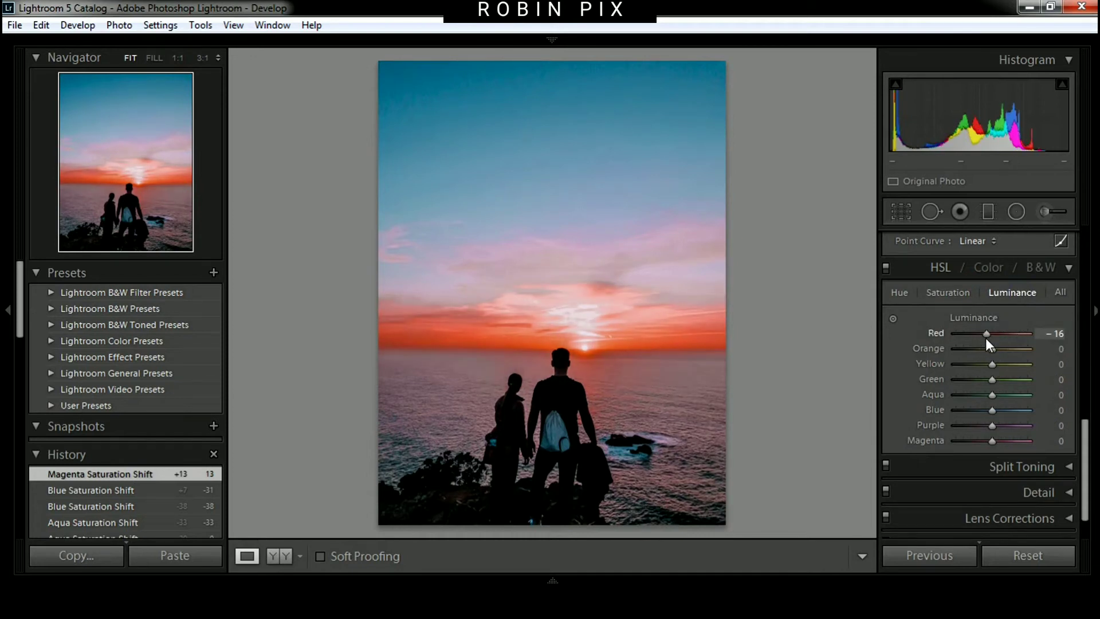
mouse_move(985, 338)
mouse_down()
mouse_move(975, 353)
mouse_move(998, 356)
mouse_up()
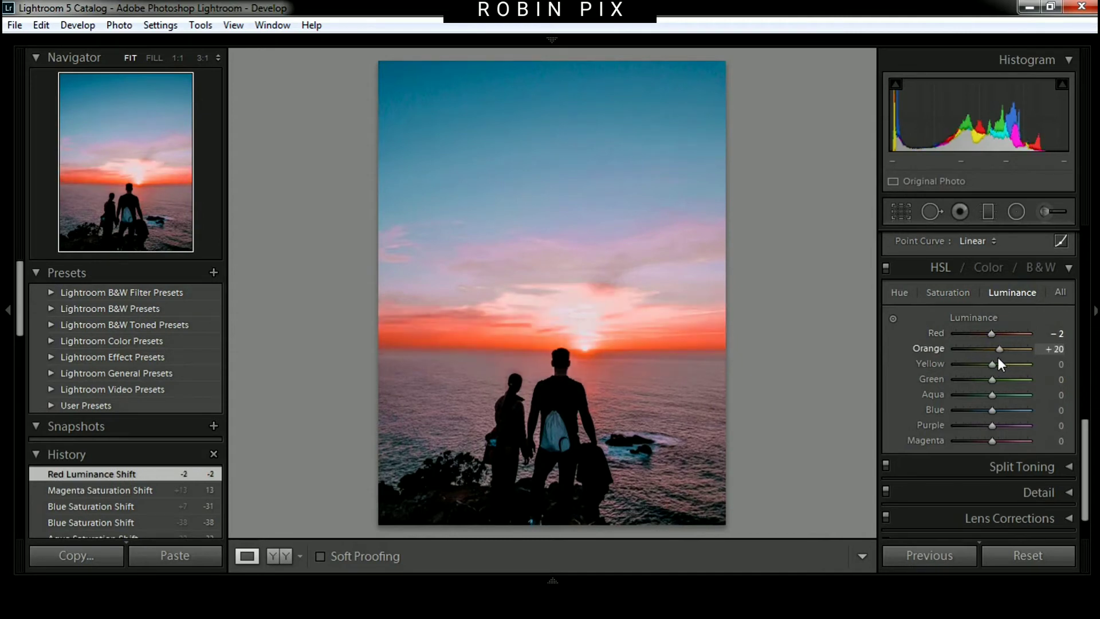
mouse_move(998, 357)
mouse_down()
mouse_move(1007, 366)
mouse_move(983, 367)
mouse_move(992, 373)
mouse_up()
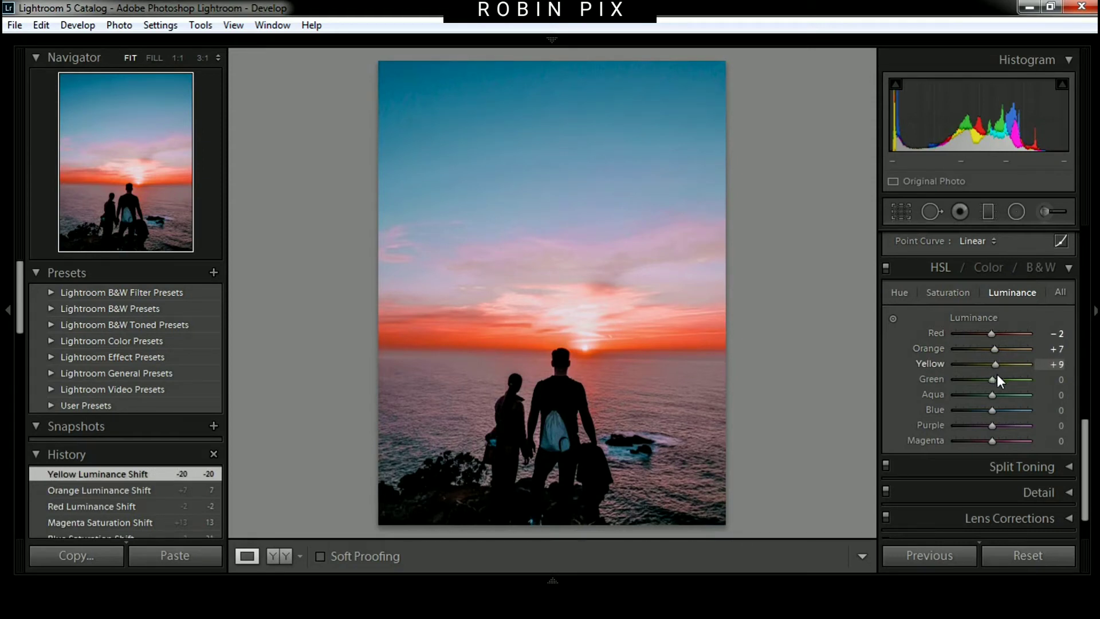
drag(995, 374, 998, 375)
drag(998, 373, 998, 373)
mouse_move(1002, 376)
mouse_down()
mouse_move(983, 380)
mouse_move(1029, 384)
mouse_move(968, 389)
mouse_move(1005, 388)
mouse_move(1003, 399)
mouse_up()
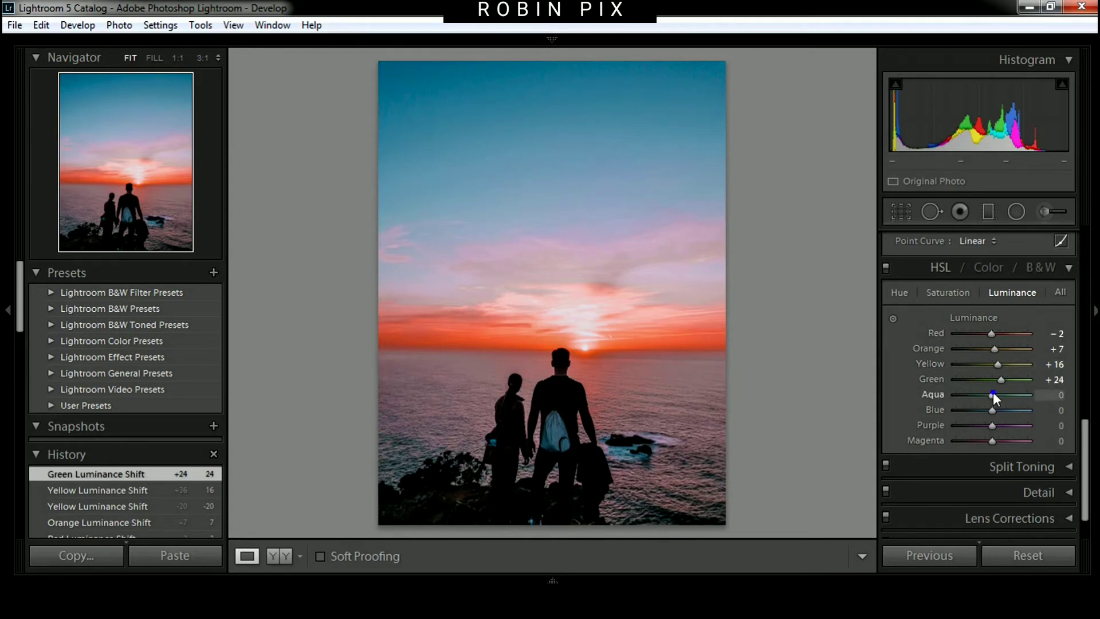
- Set luminance to Green +24, Aqua +64, Blue -53, Purple -31 and Magenta +11
drag(993, 395, 972, 401)
mouse_move(971, 399)
mouse_down()
mouse_move(1037, 394)
mouse_move(978, 407)
mouse_move(1050, 406)
mouse_move(988, 408)
mouse_move(998, 410)
mouse_move(973, 423)
mouse_move(992, 426)
mouse_move(982, 410)
mouse_move(1012, 428)
mouse_move(981, 430)
mouse_up()
double_click(978, 411)
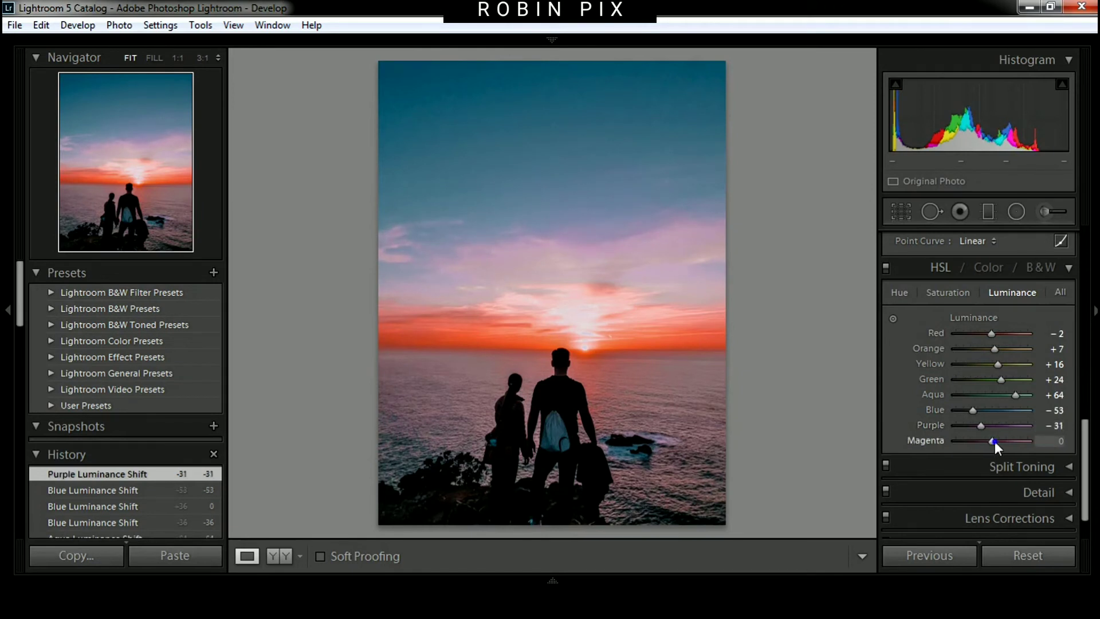
mouse_move(995, 441)
mouse_down()
mouse_move(1006, 442)
mouse_move(978, 443)
mouse_move(999, 443)
mouse_up()
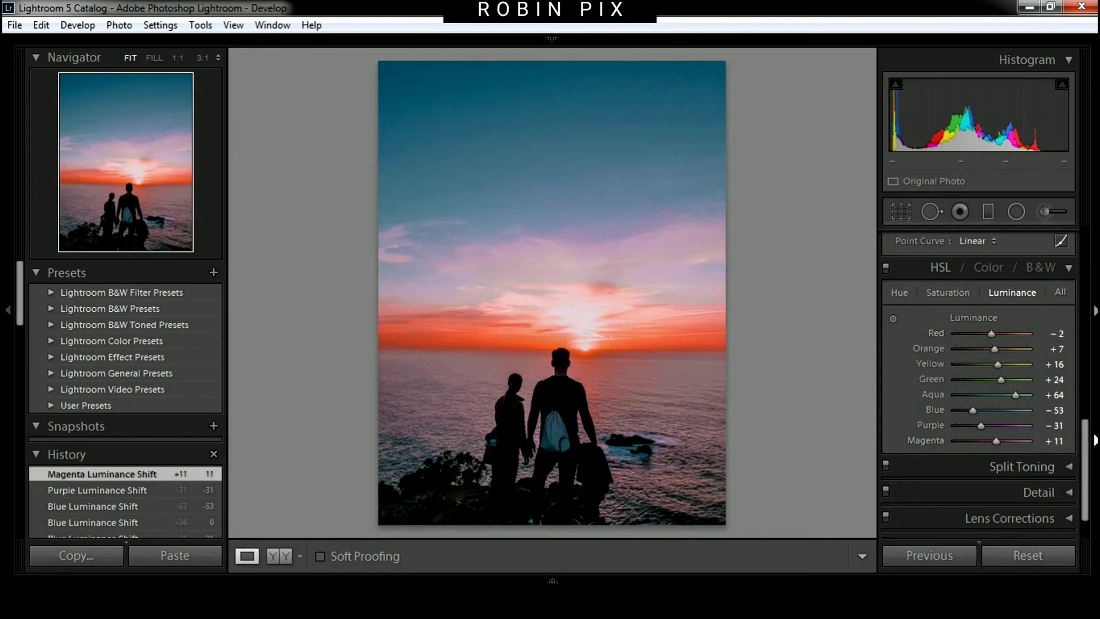
scroll(1019, 424, down, 1)
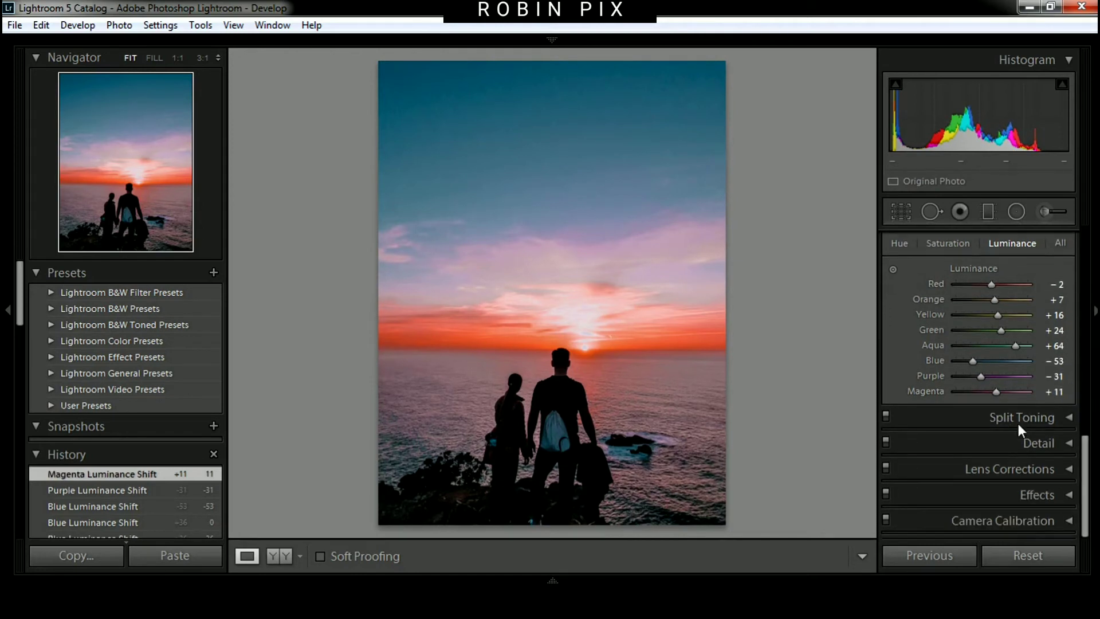
- Set Split Toning highlights to hue 176, saturation 45, with balance -31
click(1069, 419)
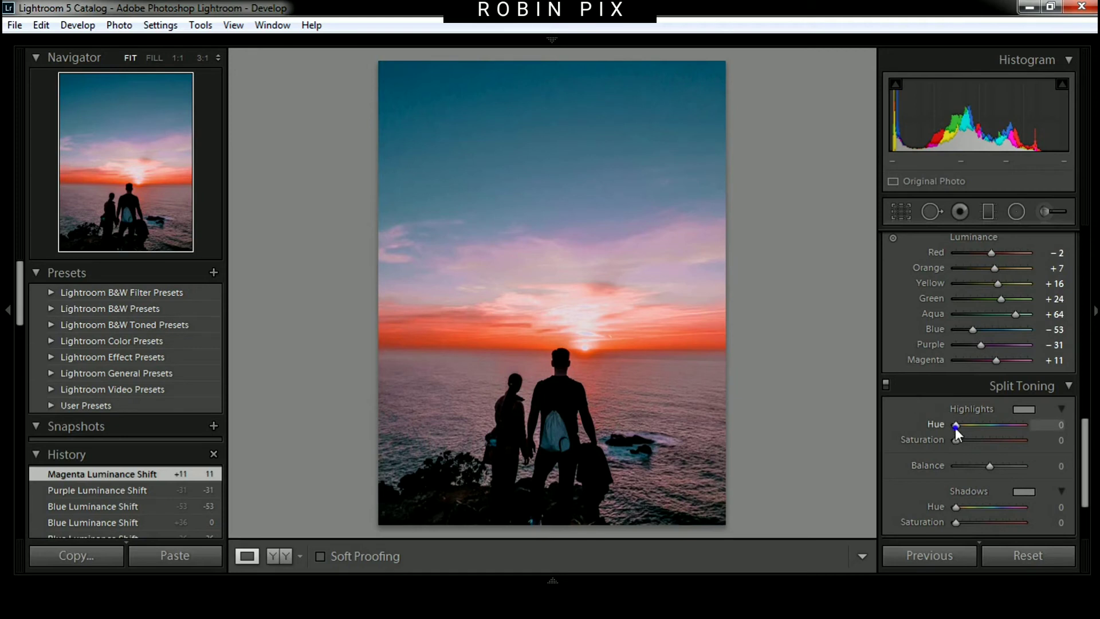
drag(956, 427, 1039, 425)
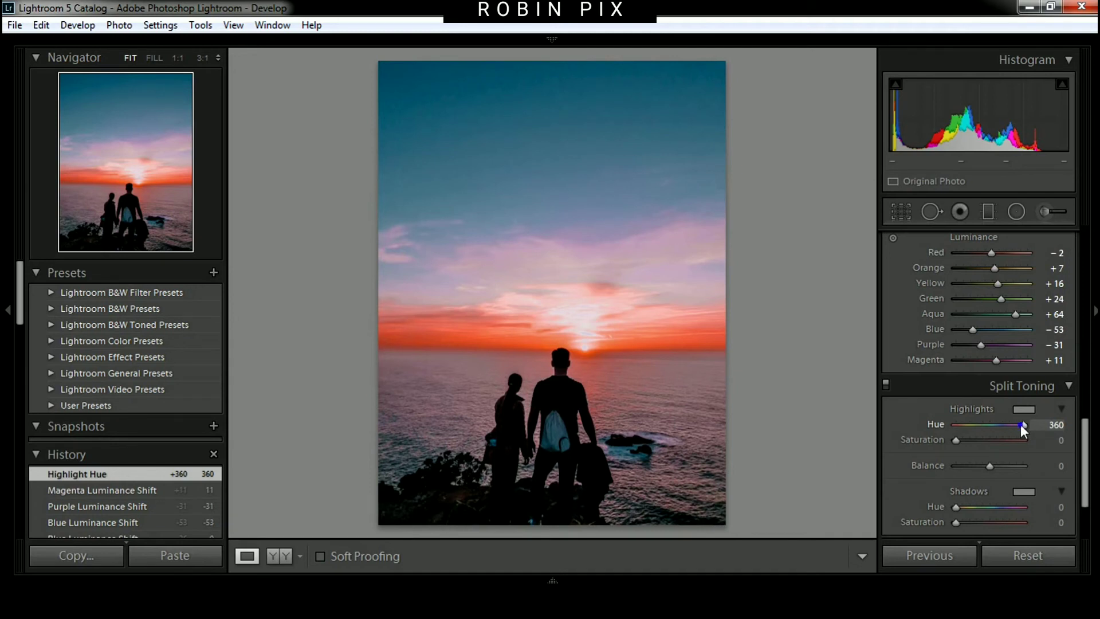
drag(1021, 426, 996, 429)
mouse_move(994, 429)
mouse_down()
mouse_move(973, 430)
mouse_move(992, 427)
mouse_move(968, 443)
mouse_up()
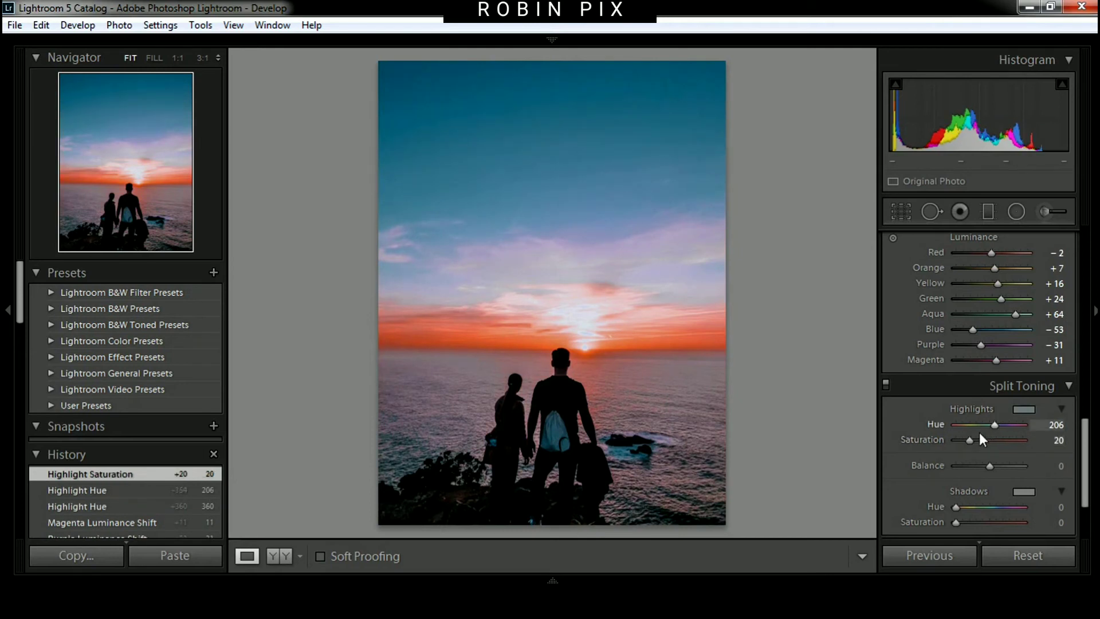
mouse_move(972, 441)
mouse_down()
mouse_move(988, 442)
mouse_move(947, 426)
mouse_move(1030, 426)
mouse_move(993, 428)
mouse_up()
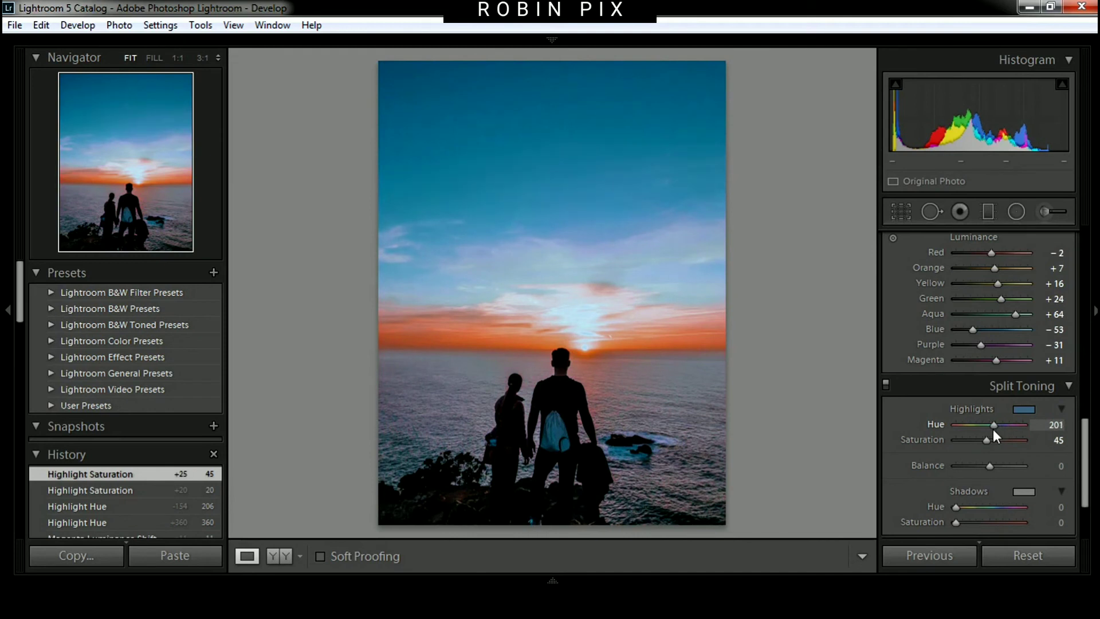
drag(993, 430, 989, 430)
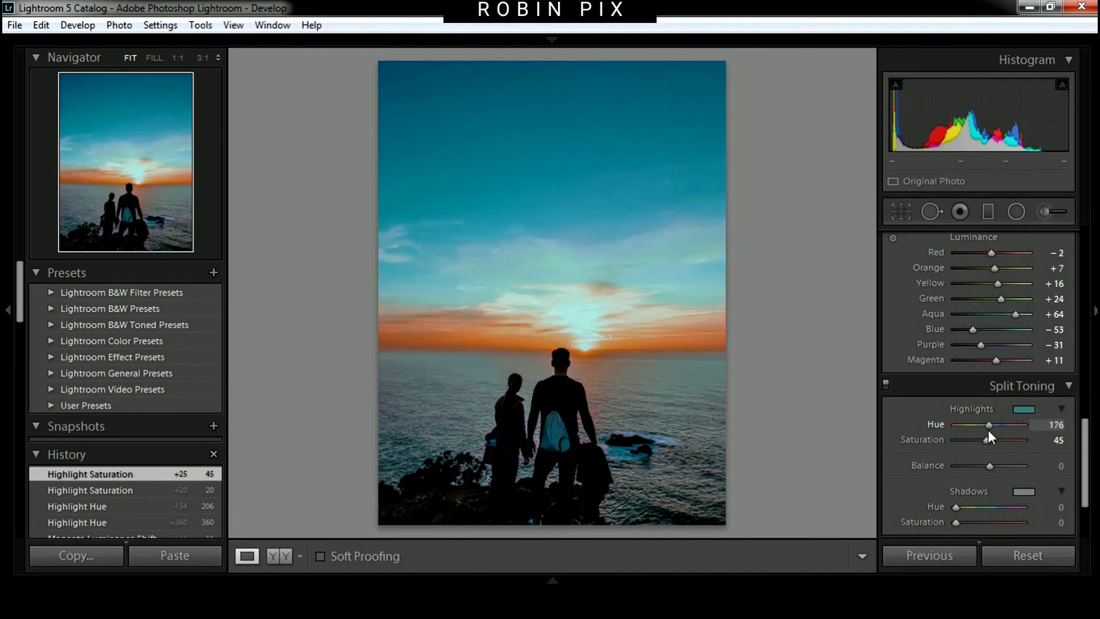
mouse_move(989, 465)
mouse_down()
mouse_move(1008, 466)
mouse_move(967, 463)
mouse_up()
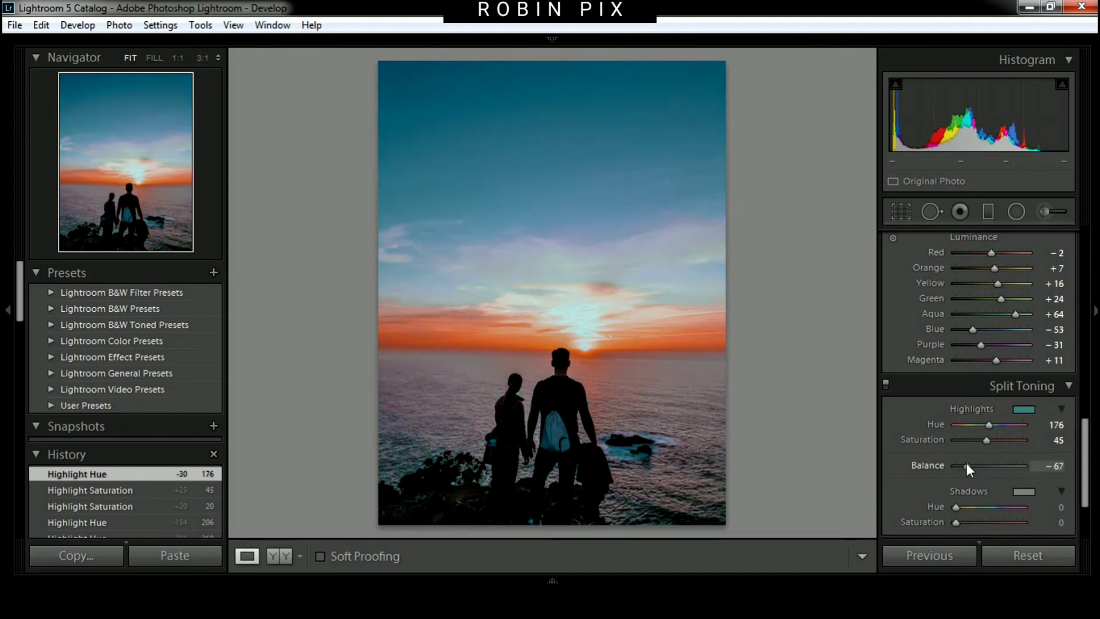
mouse_move(967, 463)
mouse_down()
mouse_move(998, 463)
mouse_move(978, 463)
mouse_up()
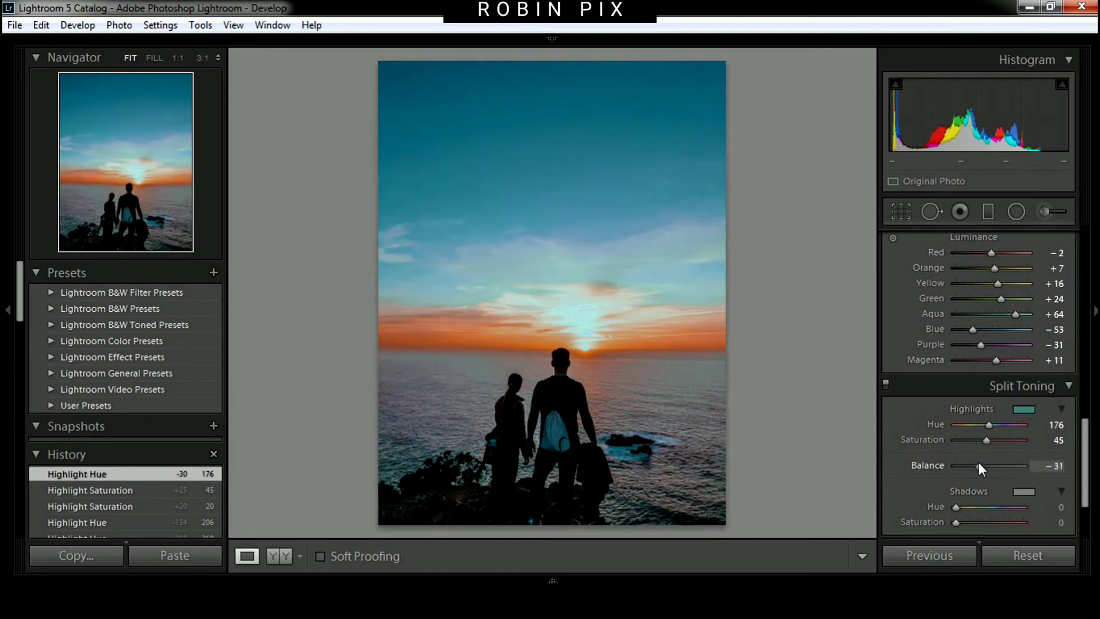
mouse_move(979, 463)
mouse_down()
mouse_move(1000, 462)
mouse_move(978, 463)
mouse_up()
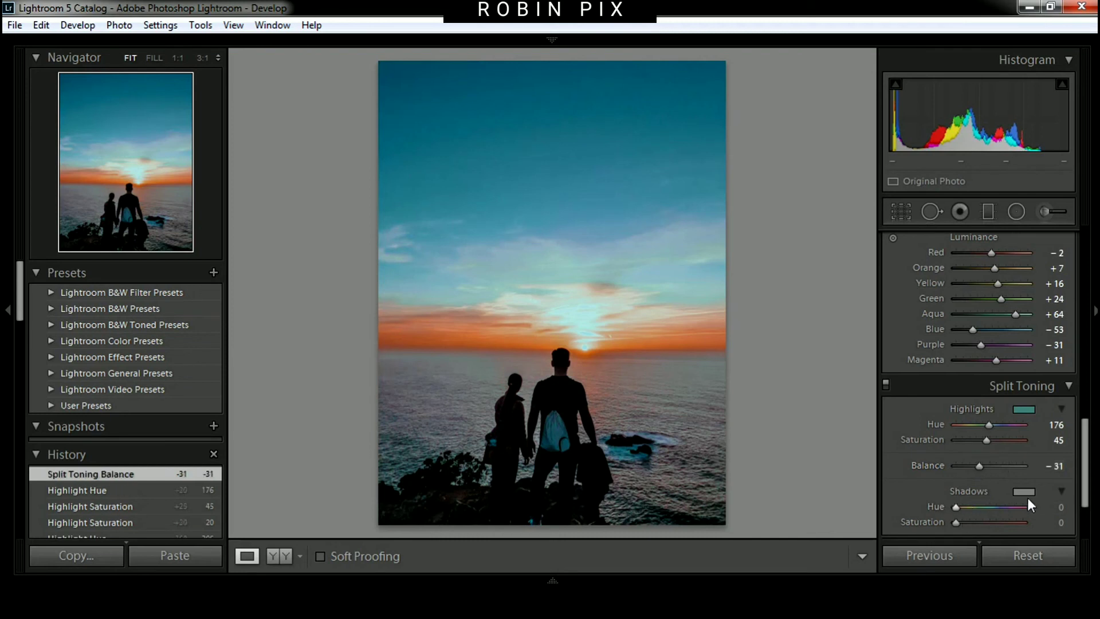
drag(1085, 463, 1085, 489)
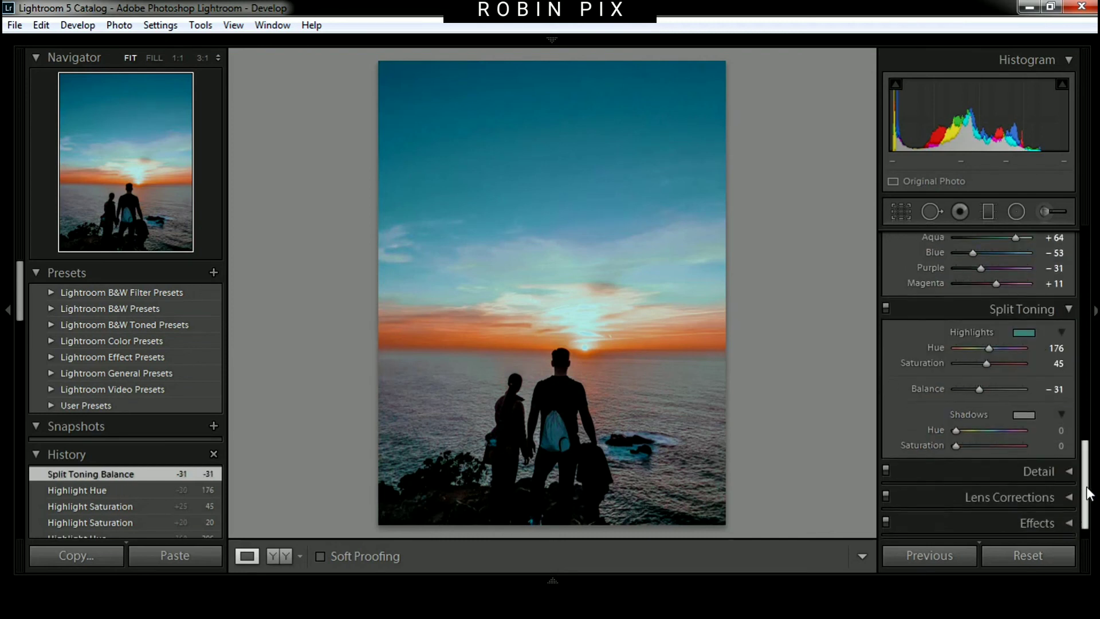
- Set the split-tone shadows to hue 81 with saturation 4
mouse_move(955, 415)
mouse_down()
mouse_move(1006, 415)
mouse_move(990, 415)
mouse_move(982, 433)
mouse_move(951, 418)
mouse_move(999, 417)
mouse_move(954, 433)
mouse_move(957, 415)
mouse_move(971, 414)
mouse_up()
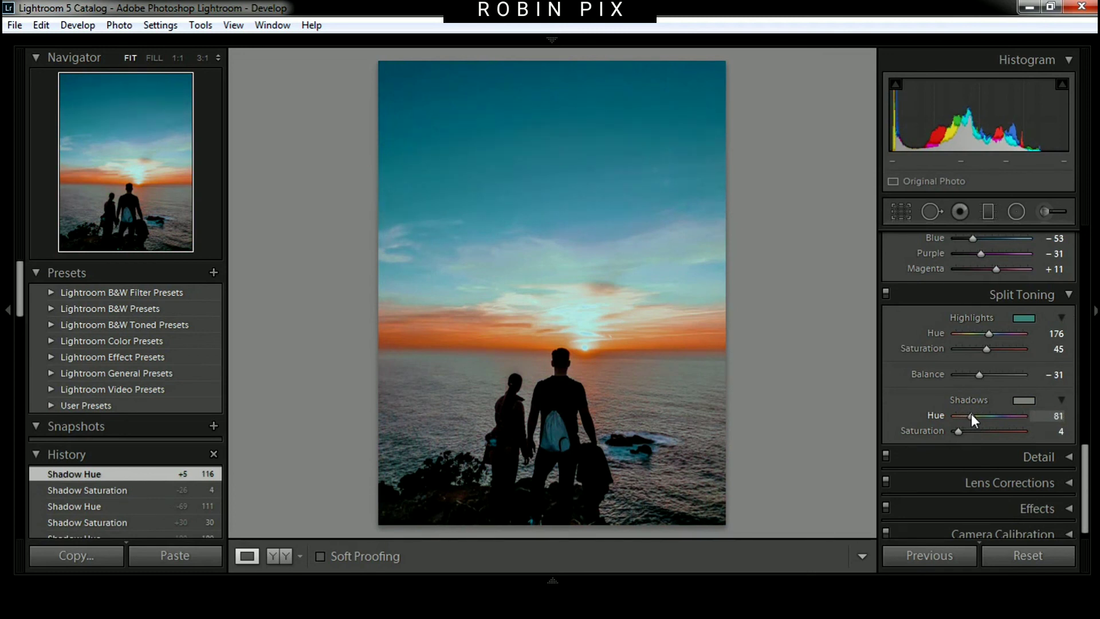
- Expand the Detail panel and raise Sharpening Amount to 57
click(1070, 457)
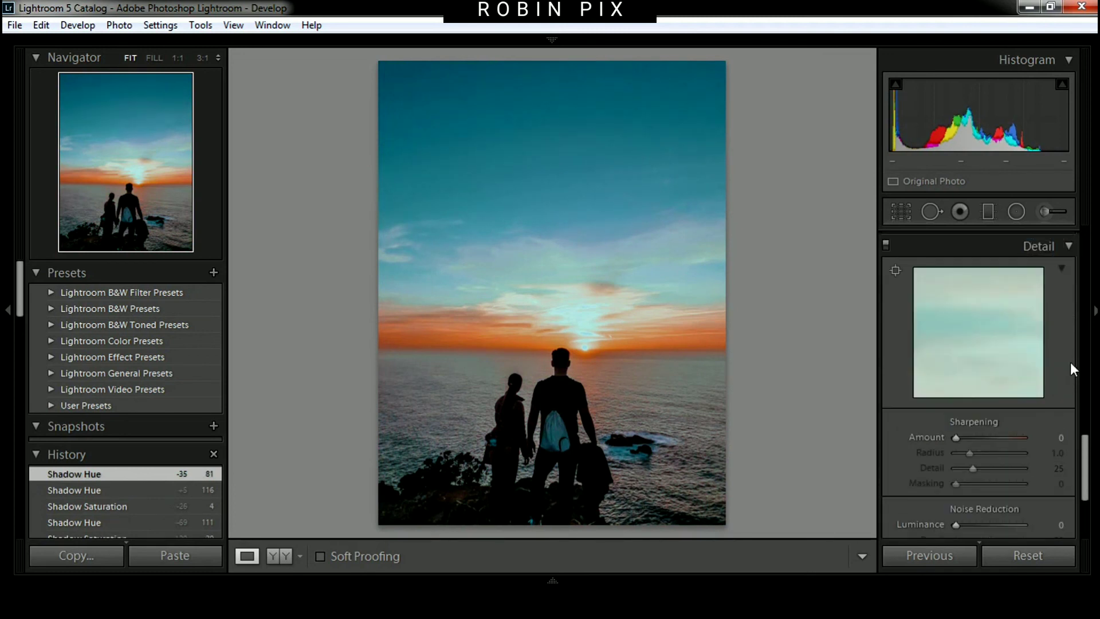
click(1087, 453)
drag(1087, 452, 1086, 471)
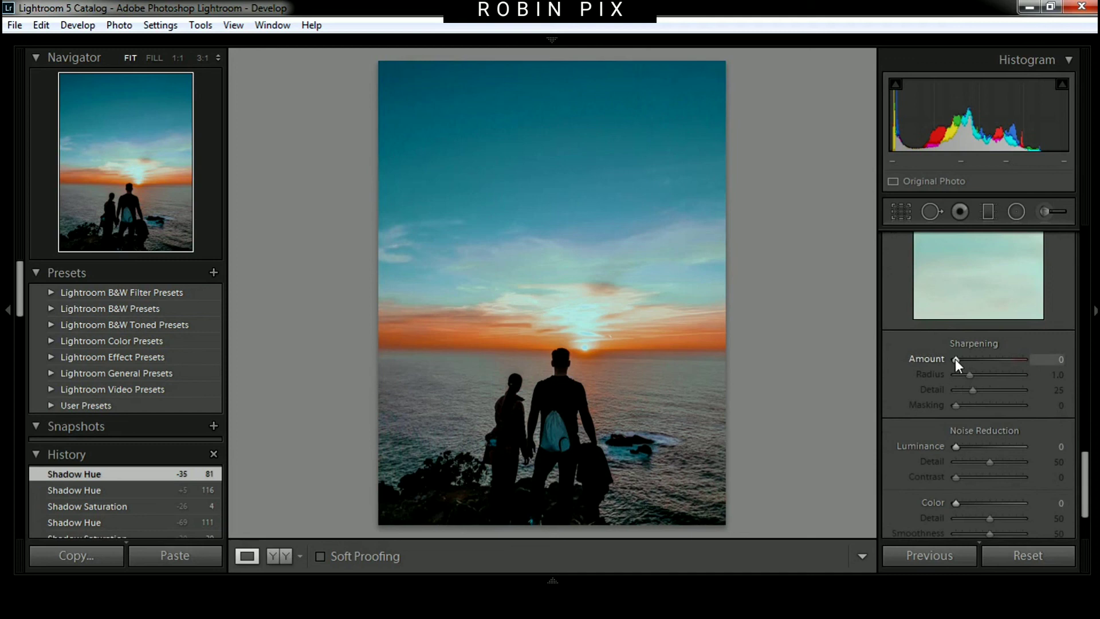
mouse_move(955, 359)
mouse_down()
mouse_move(988, 356)
mouse_move(950, 359)
mouse_move(971, 362)
mouse_move(975, 377)
mouse_up()
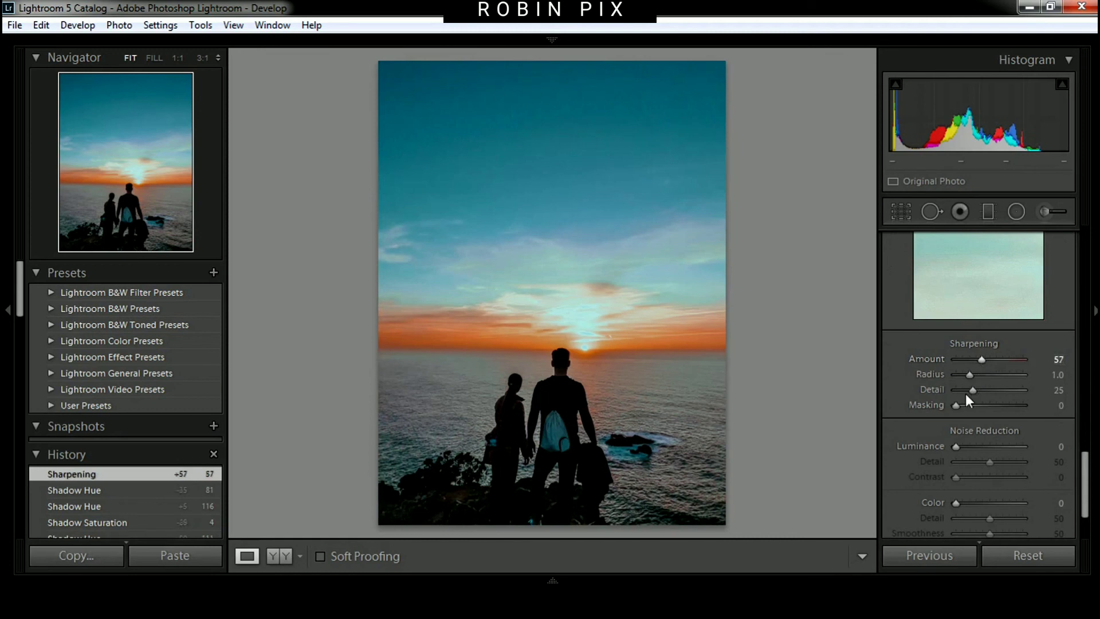